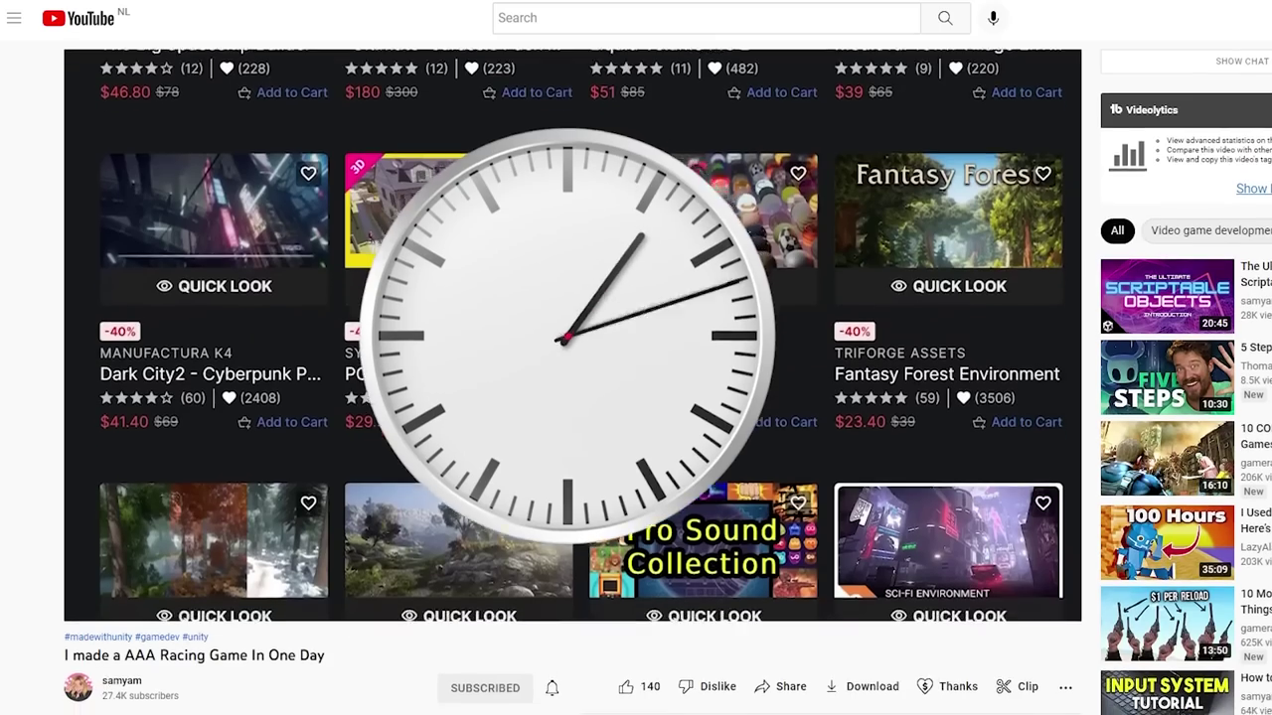
# Write the comment 'TRIPLE A? THIS' under the racing game video
pyautogui.scroll(-3, 194, 526)
pyautogui.click(194, 526)
pyautogui.write('T')
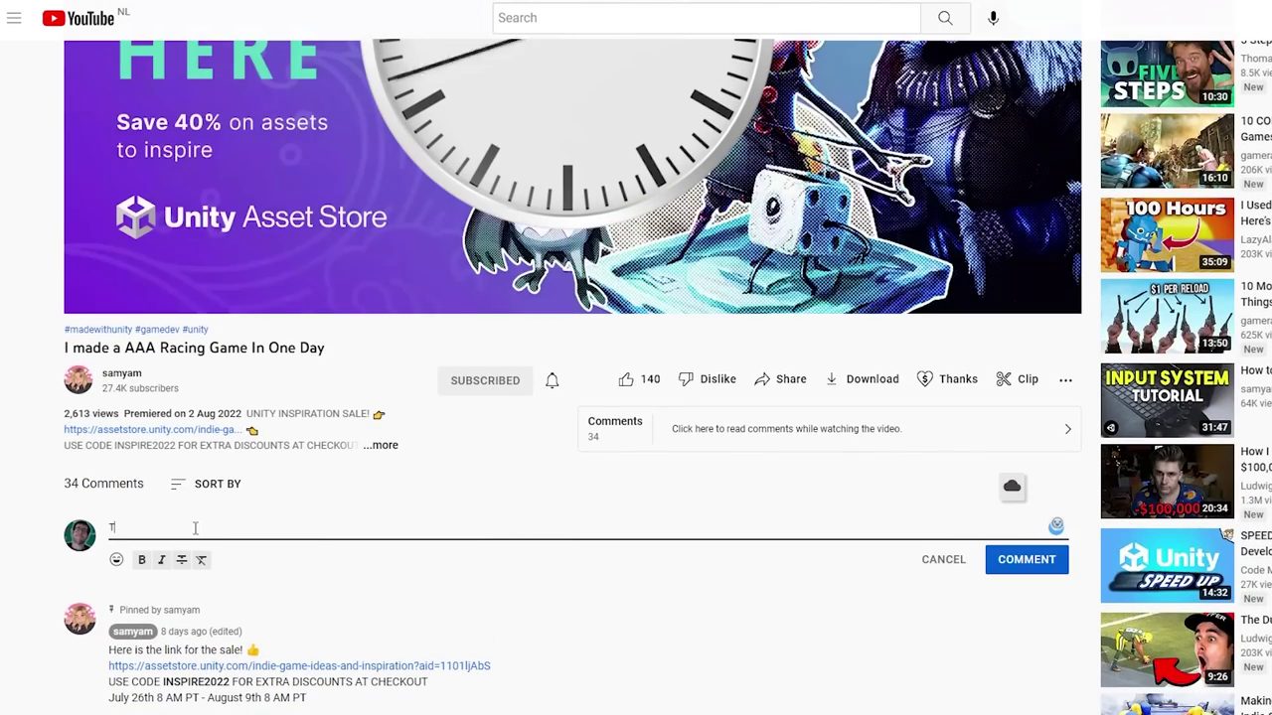
pyautogui.write('RIPLE ')
pyautogui.write('A? THIS')
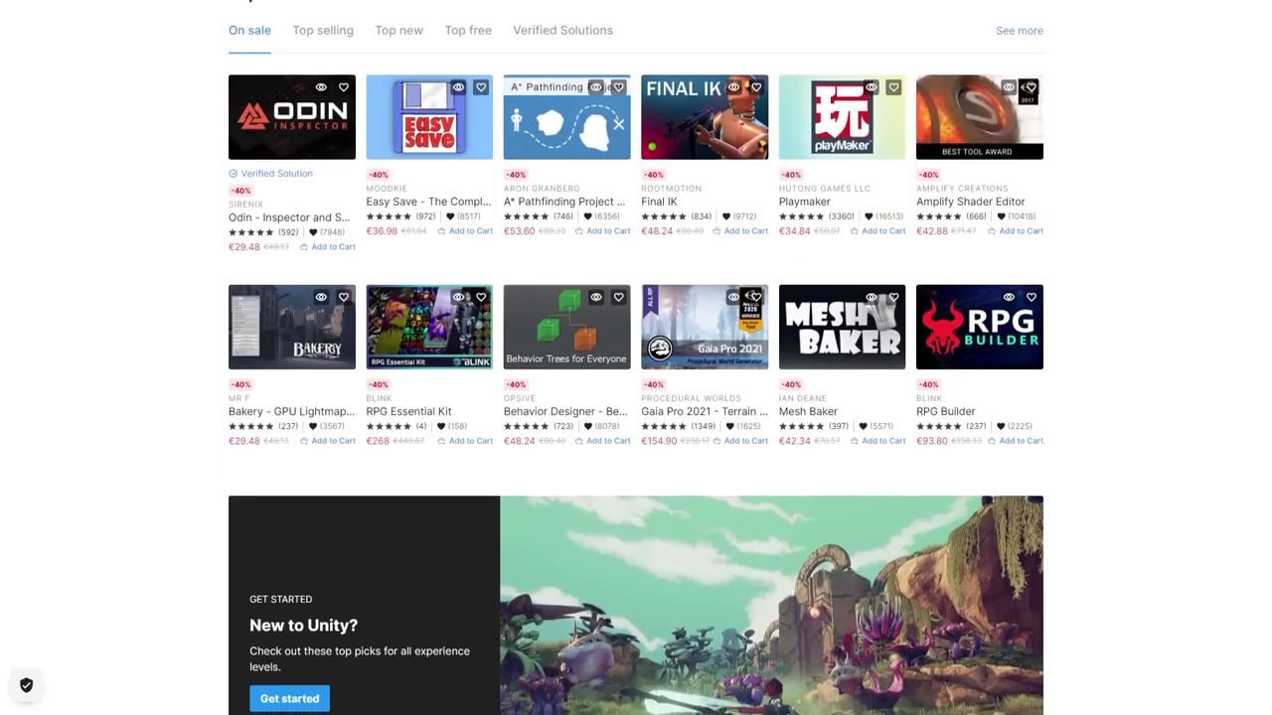
pyautogui.scroll(-1, 636, 397)
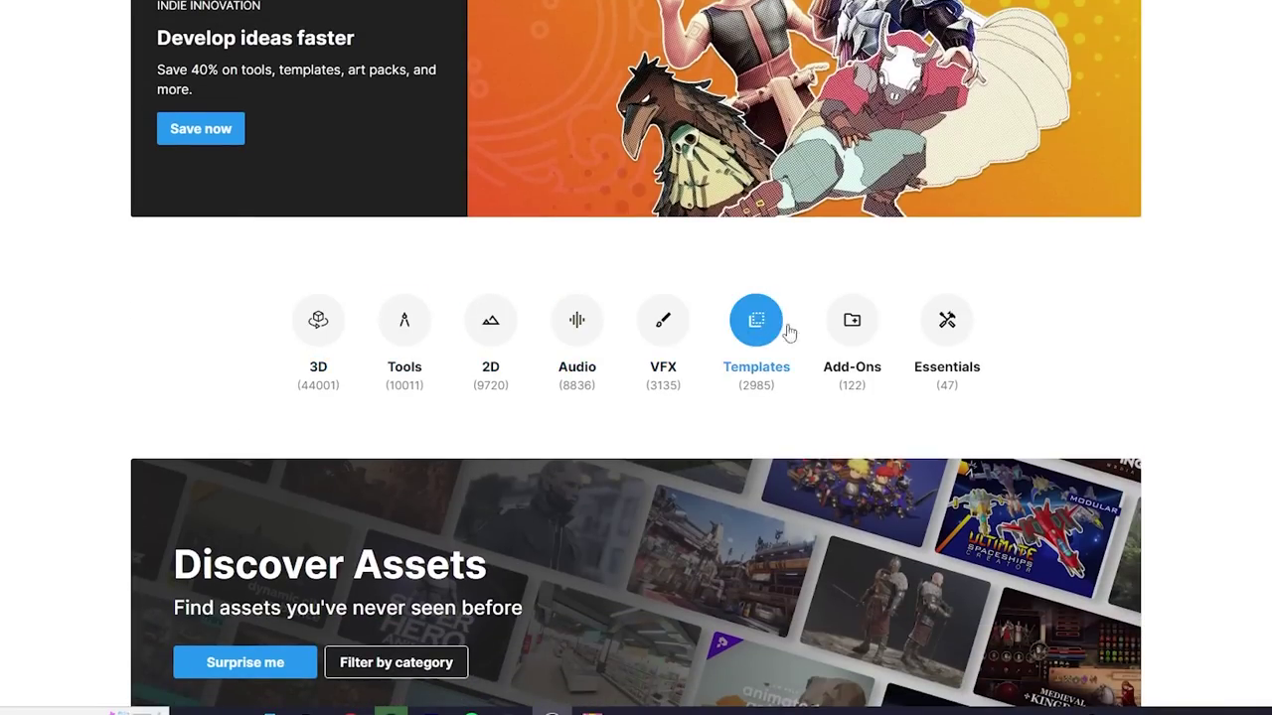
# Browse the Asset Store's 2D category and scroll through the road-tool results
pyautogui.click(491, 328)
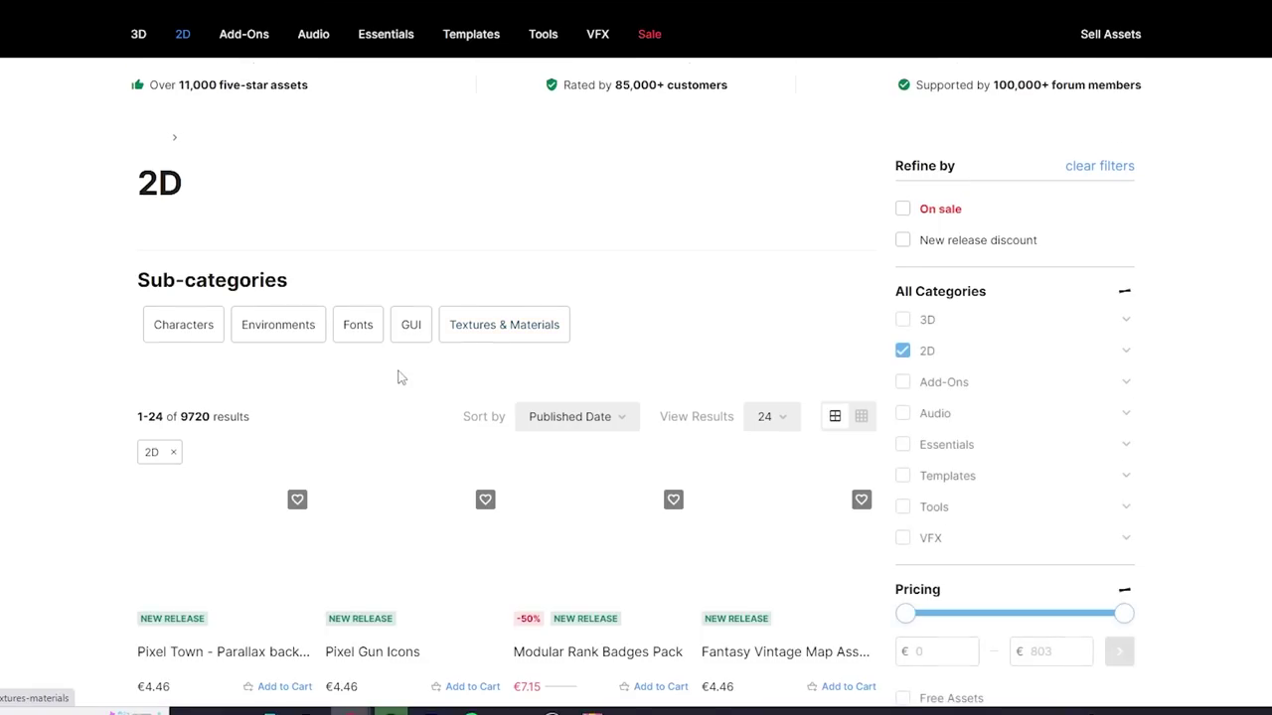
pyautogui.scroll(-5, 106, 457)
pyautogui.scroll(-8, 107, 456)
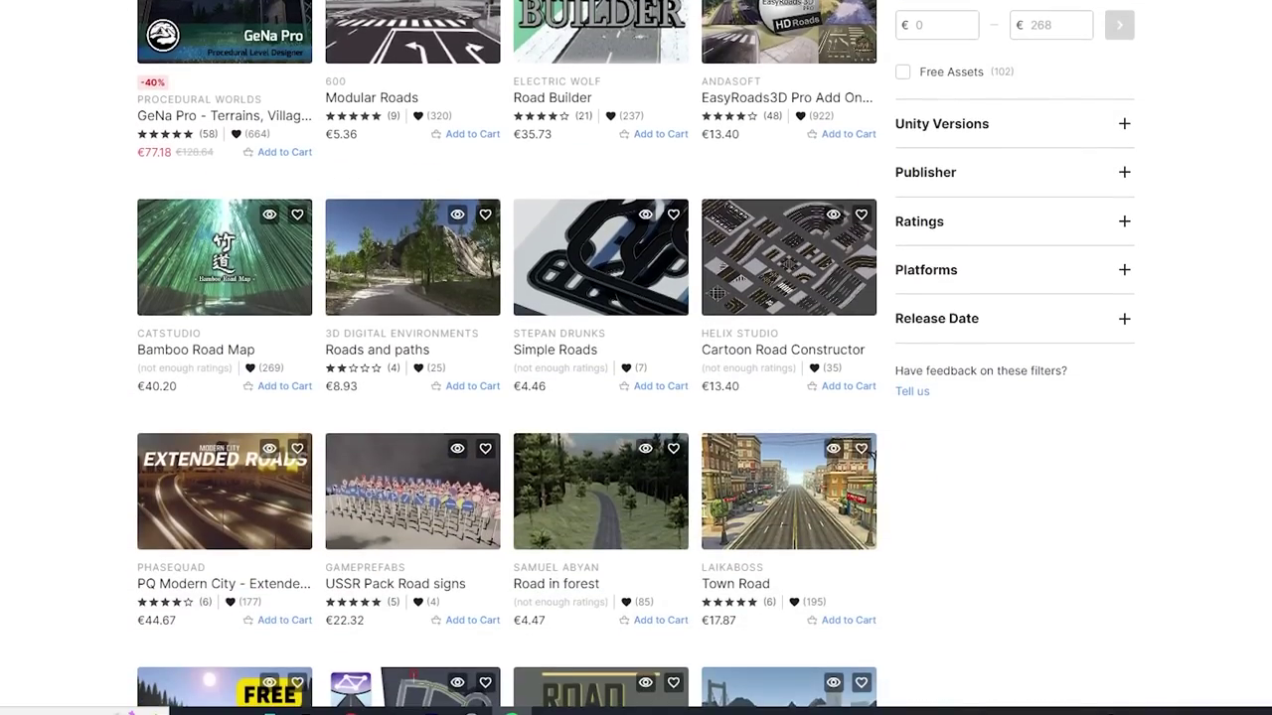
pyautogui.scroll(-4, 507, 358)
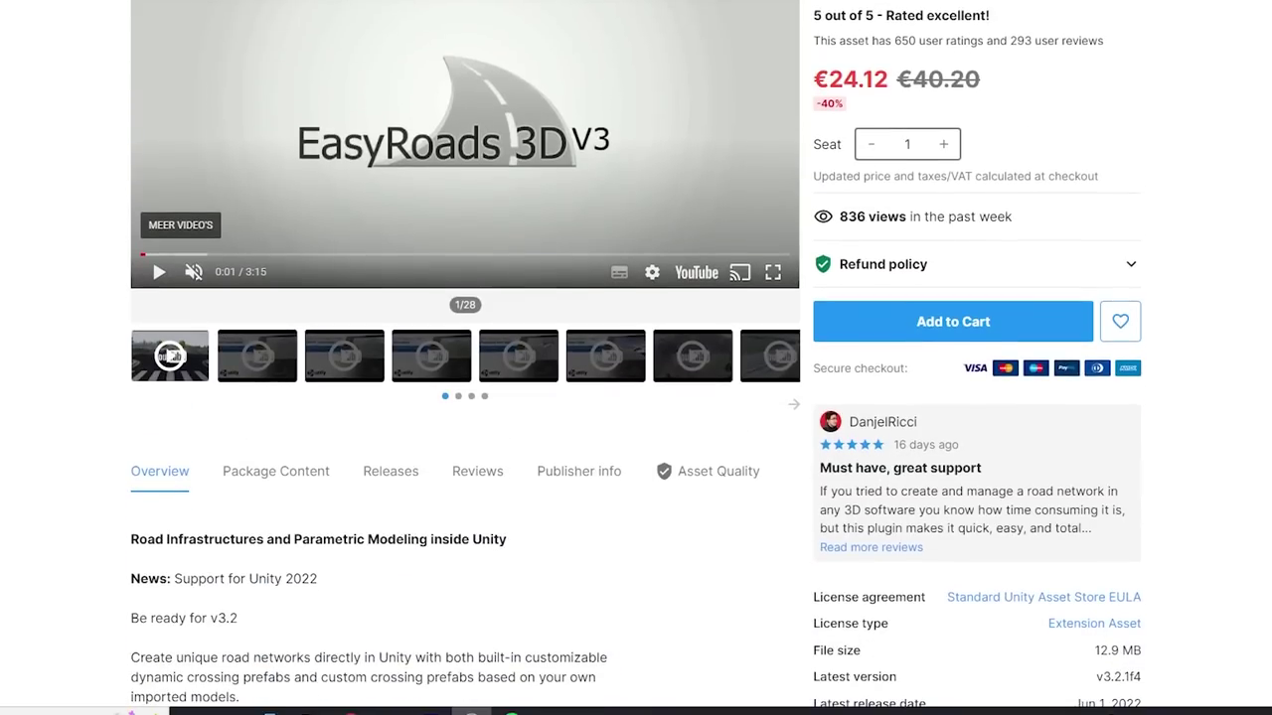
pyautogui.scroll(-4, 636, 358)
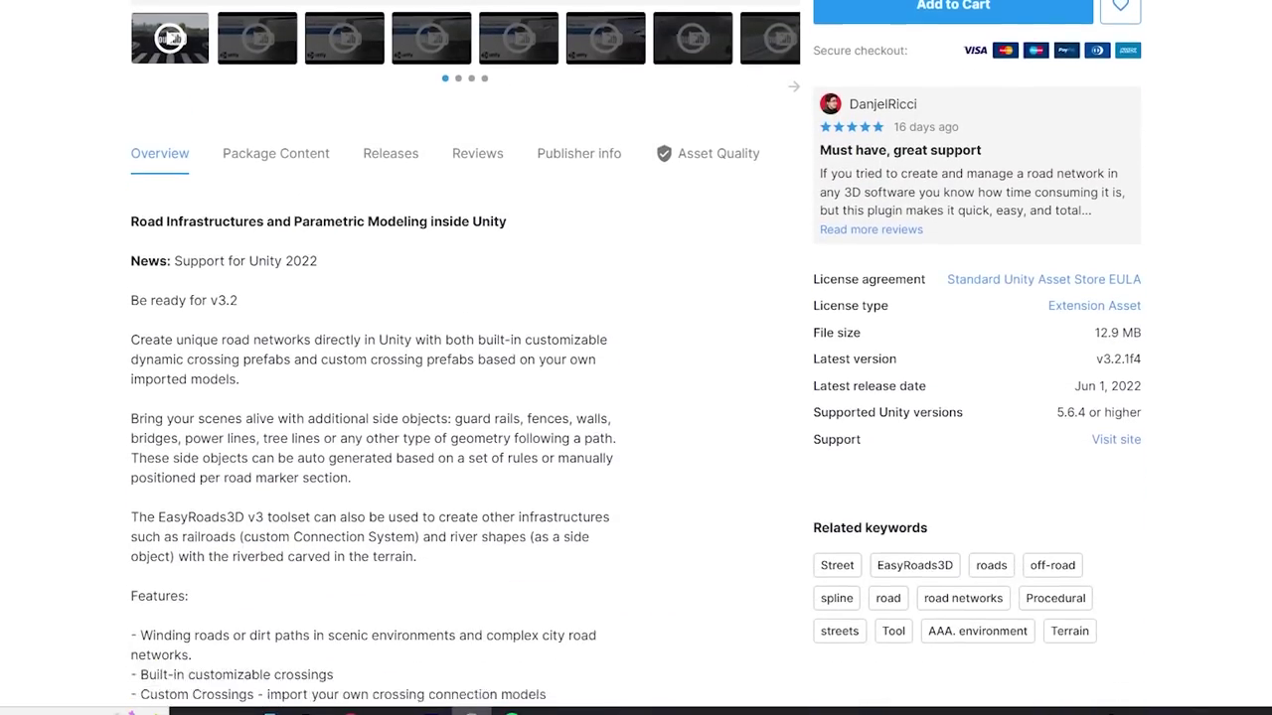
pyautogui.scroll(-5, 636, 358)
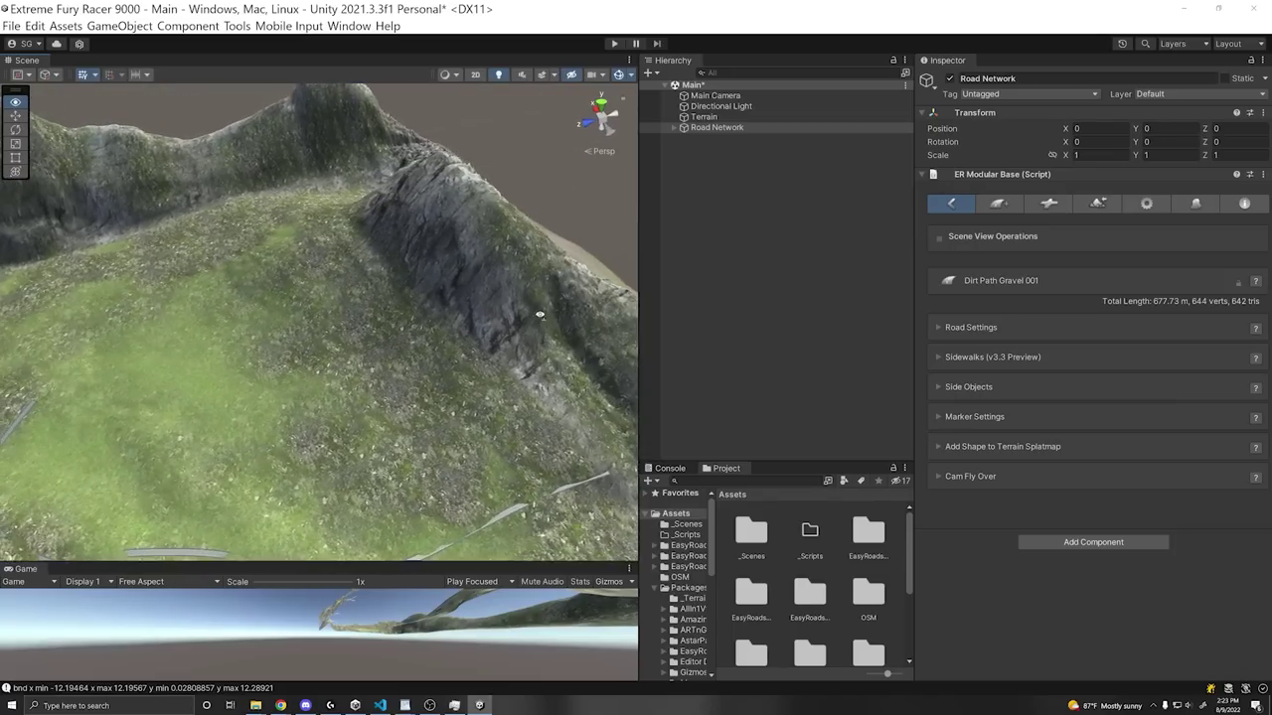
pyautogui.moveTo(540, 315); pyautogui.dragTo(705, 316, button='right')
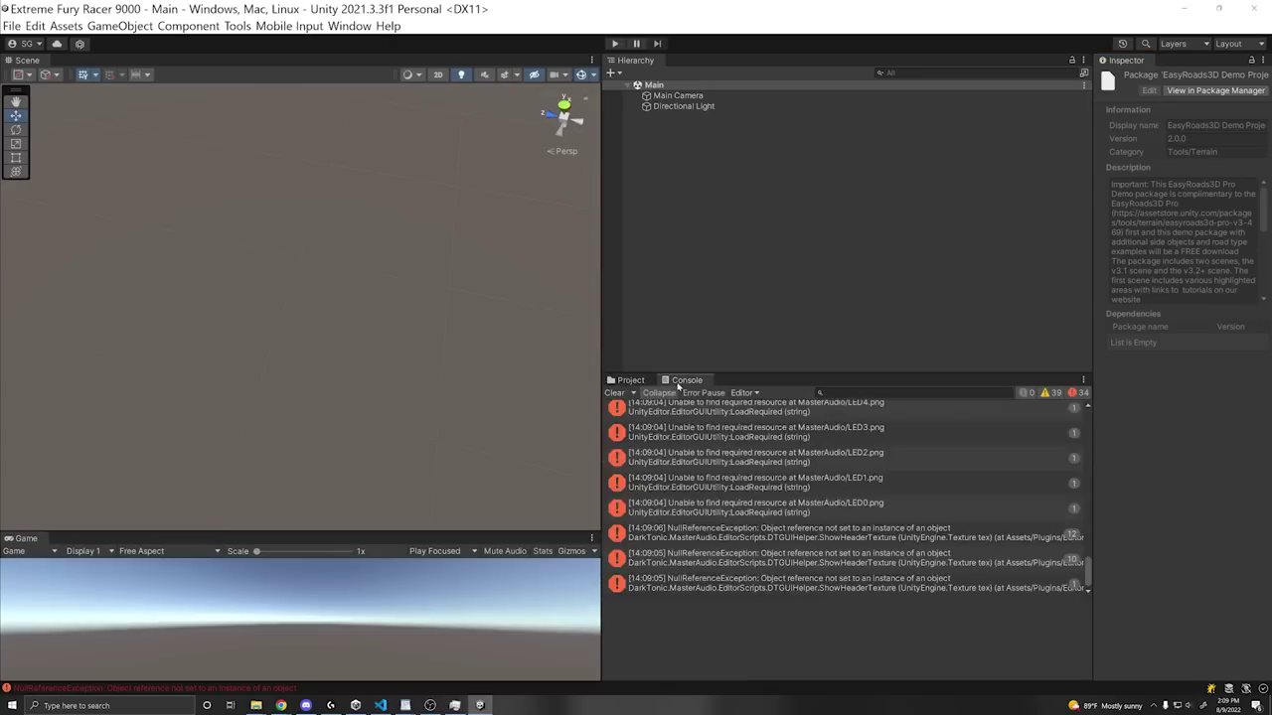
# Add a terrain and try its neighbor, raise/lower and detail-painting tools
pyautogui.rightClick(696, 177)
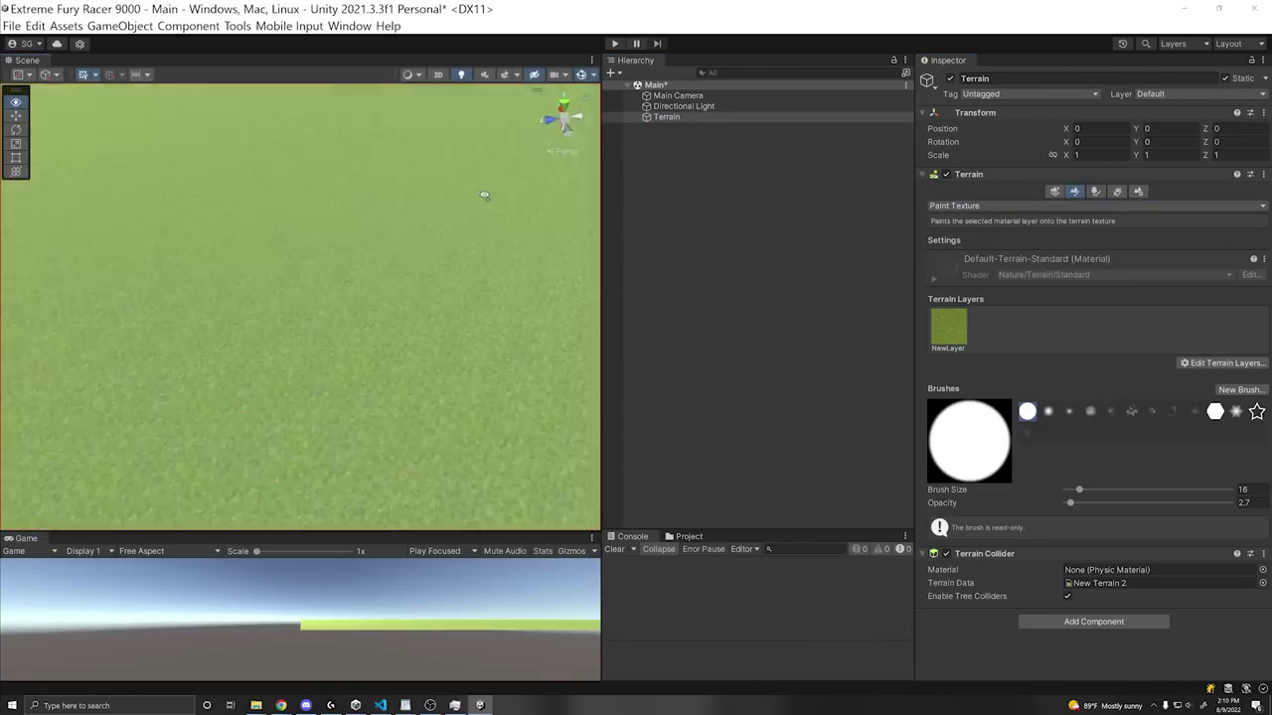
pyautogui.click(1054, 192)
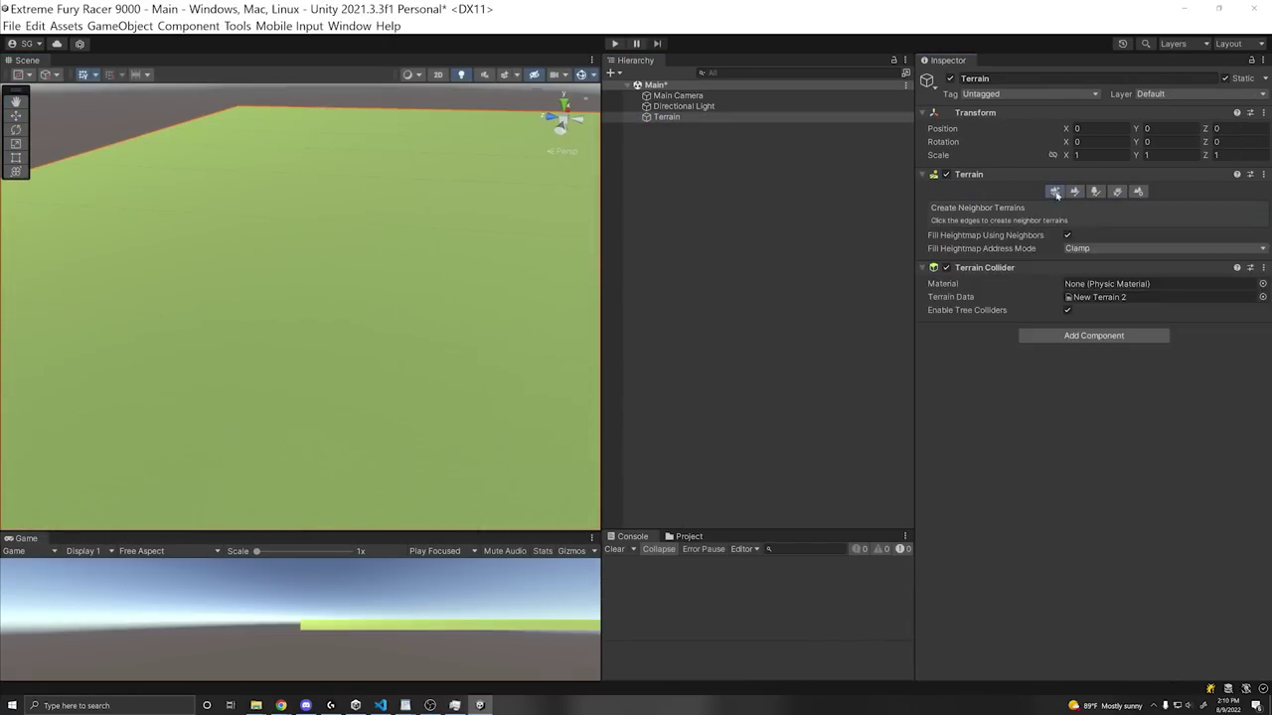
pyautogui.click(1074, 192)
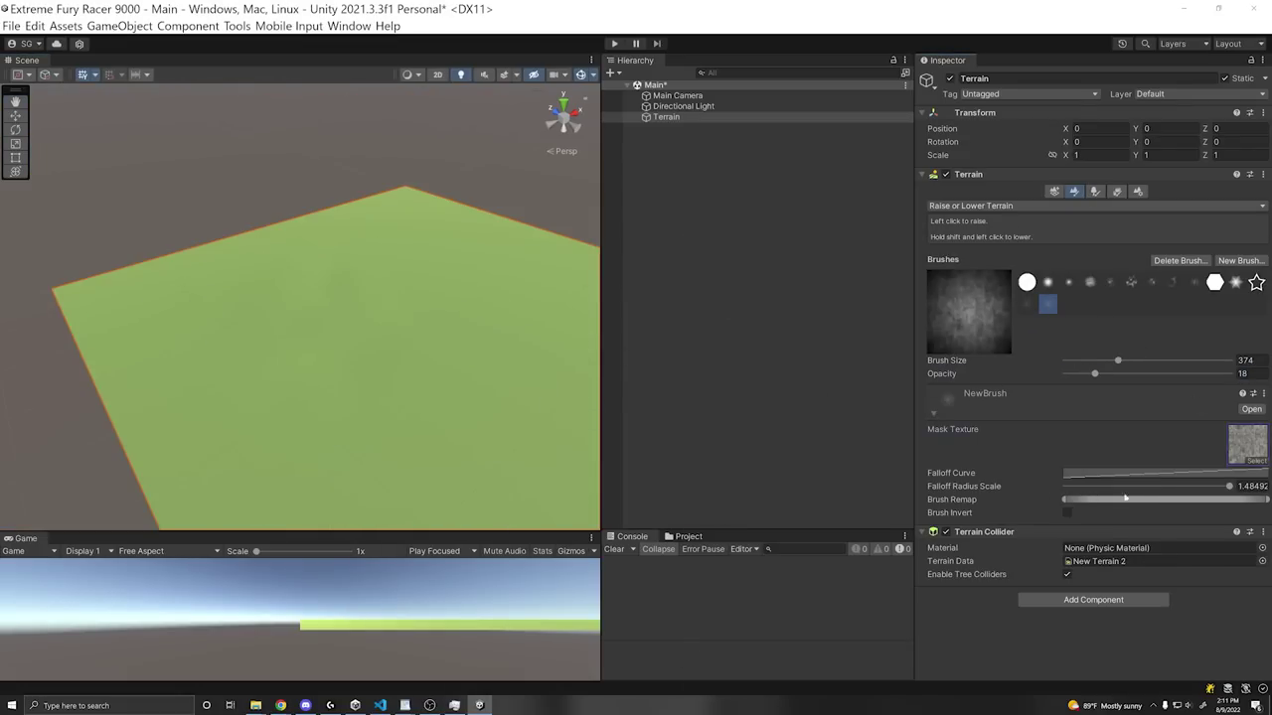
pyautogui.click(1115, 192)
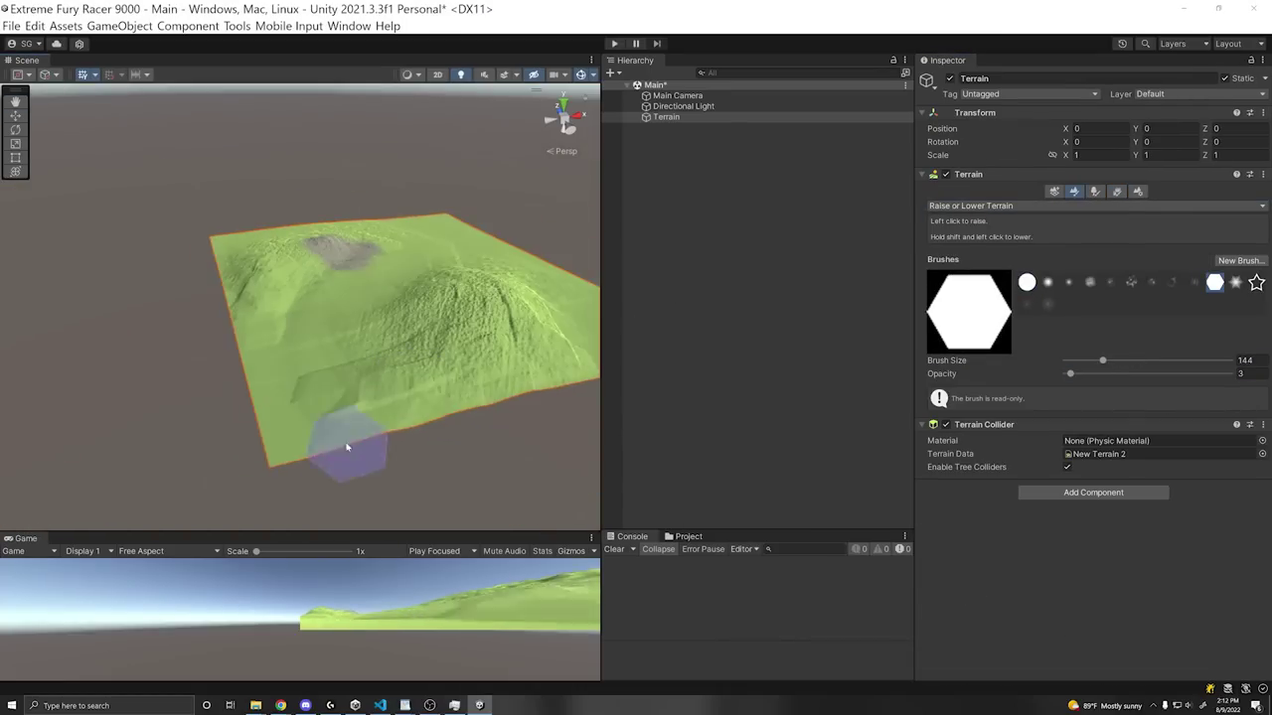
pyautogui.click(666, 117)
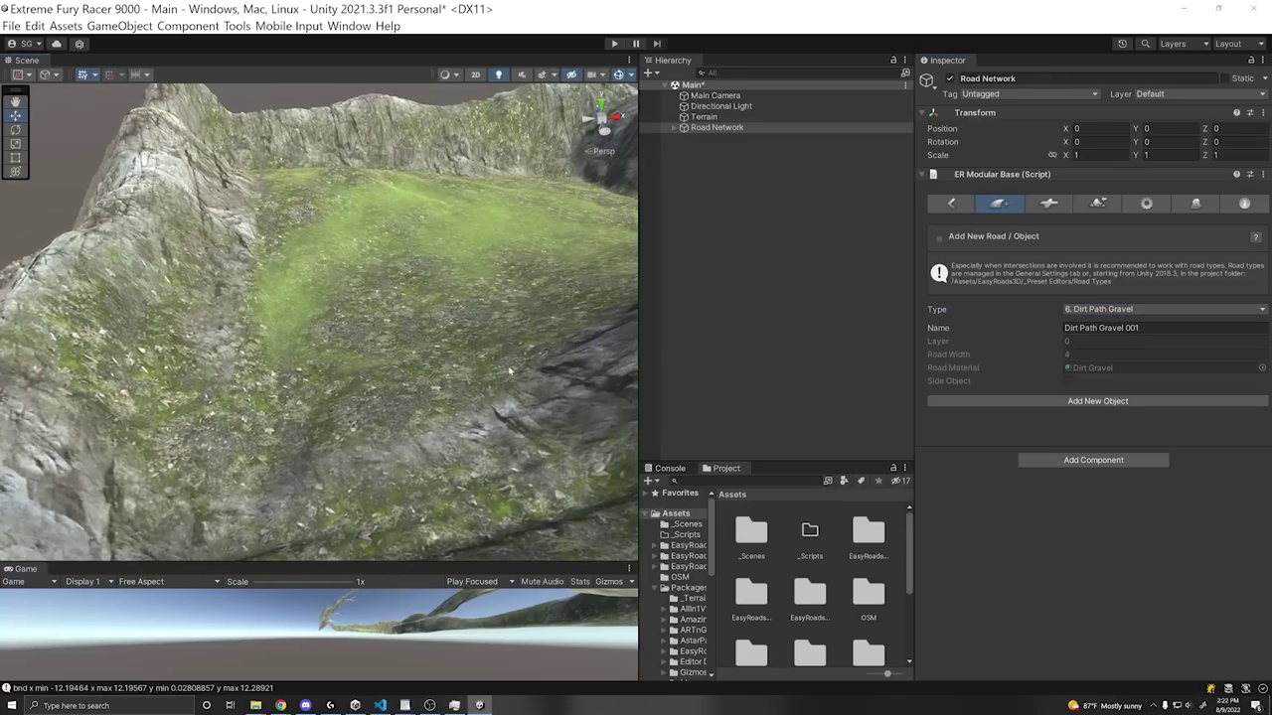
# Create the Dirt Path Gravel 001 road and survey its route through the valley
pyautogui.moveTo(509, 371); pyautogui.dragTo(514, 362, button='right')
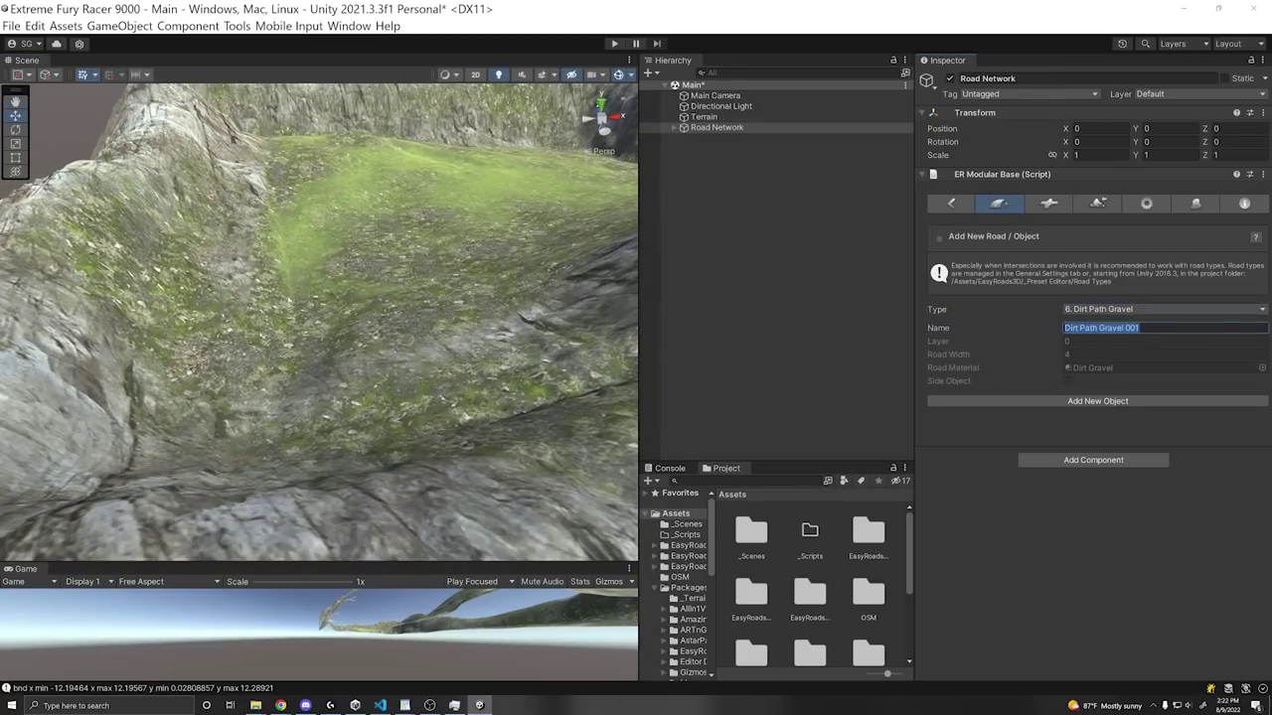
pyautogui.click(1118, 401)
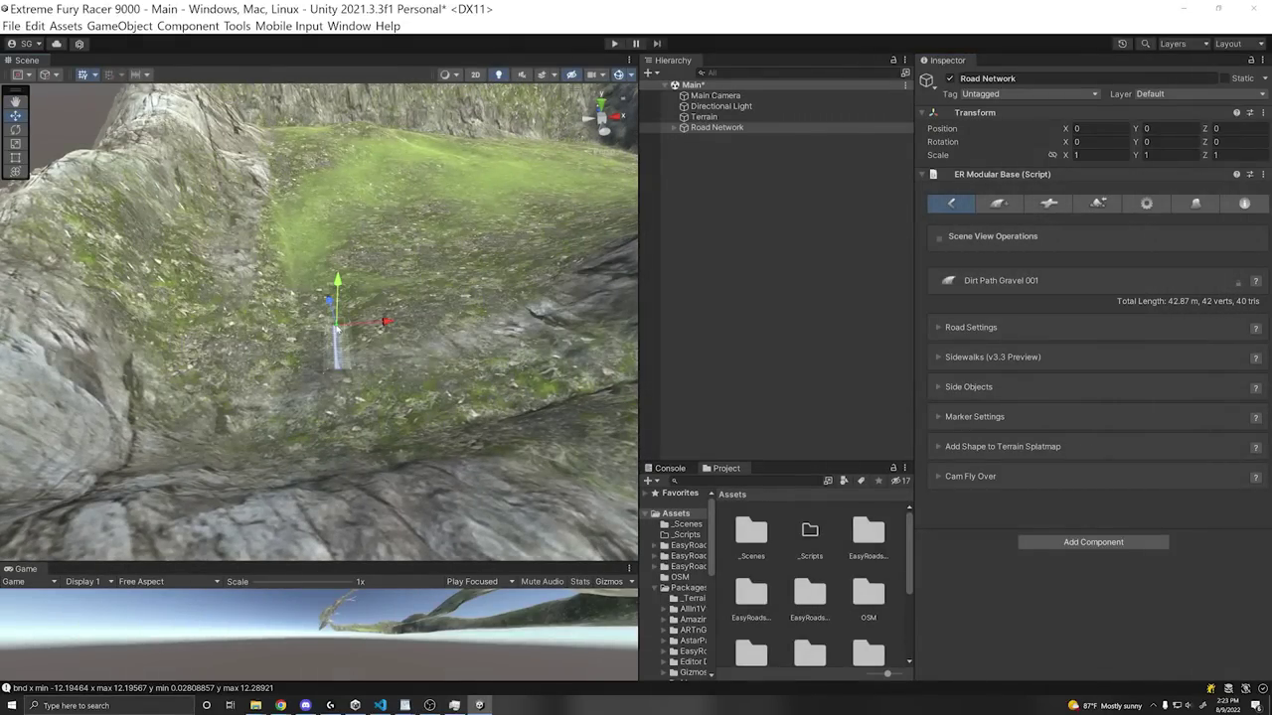
pyautogui.press('w')
pyautogui.moveTo(337, 328); pyautogui.dragTo(427, 336, button='right')
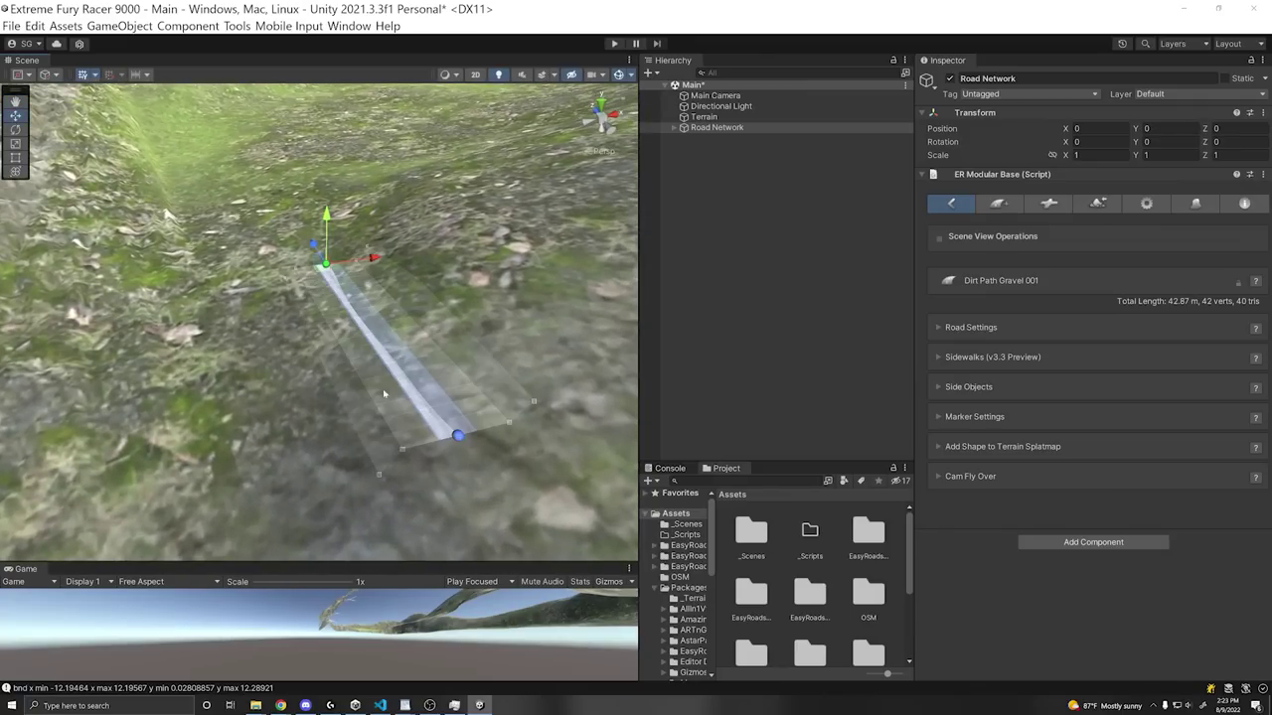
pyautogui.scroll(-5, 374, 398)
pyautogui.scroll(4, 368, 388)
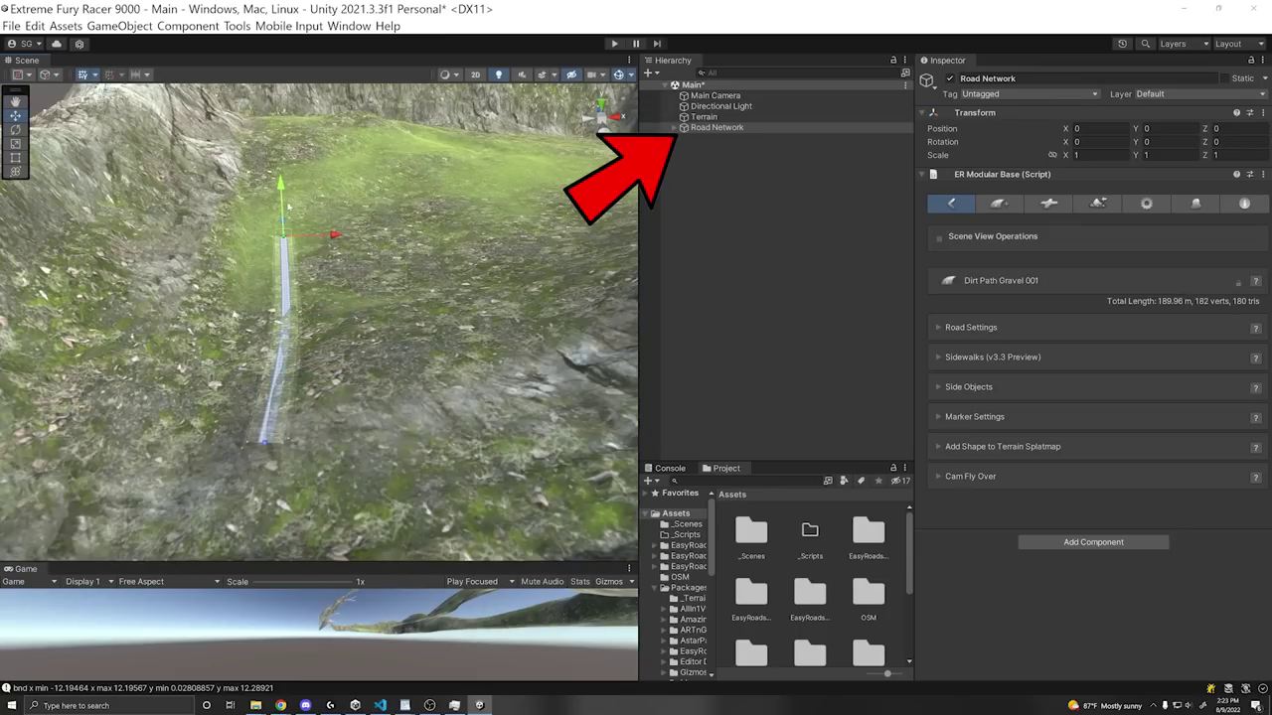
pyautogui.moveTo(288, 182); pyautogui.dragTo(264, 314, button='right')
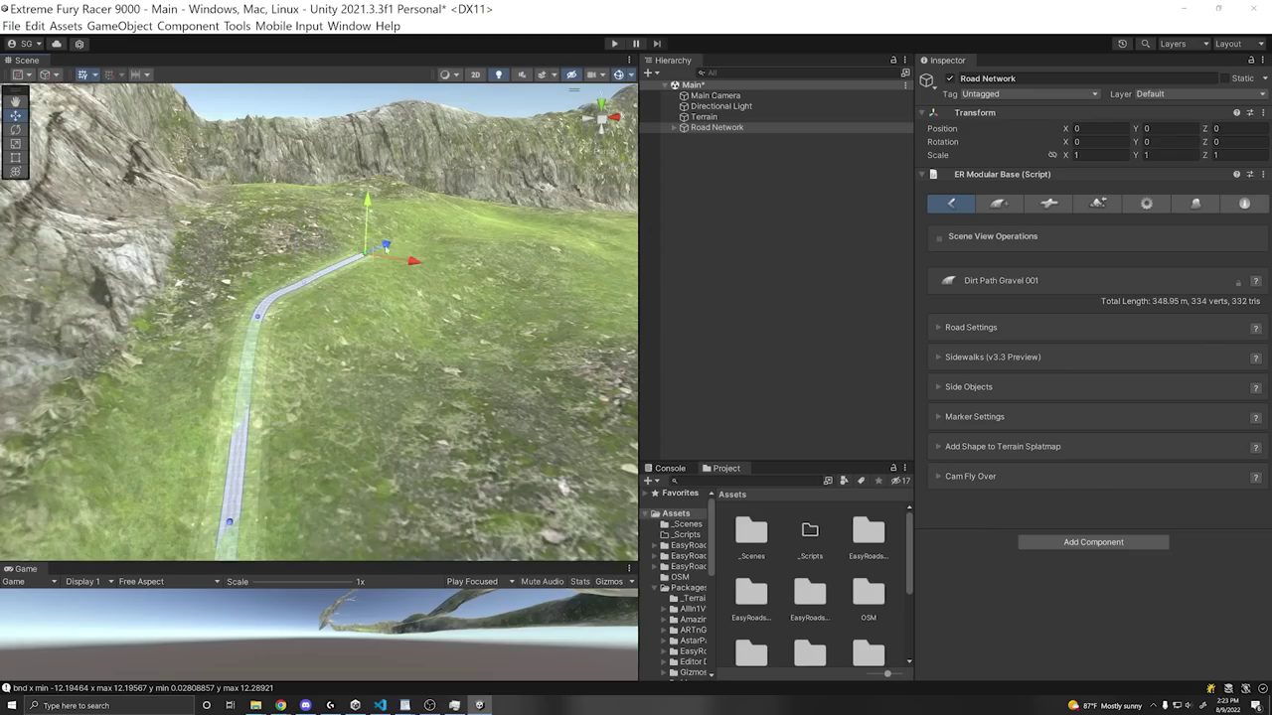
pyautogui.moveTo(402, 232)
pyautogui.mouseDown(button='right')
pyautogui.moveTo(418, 125)
pyautogui.moveTo(248, 389)
pyautogui.moveTo(427, 265)
pyautogui.moveTo(366, 270)
pyautogui.mouseUp(button='right')
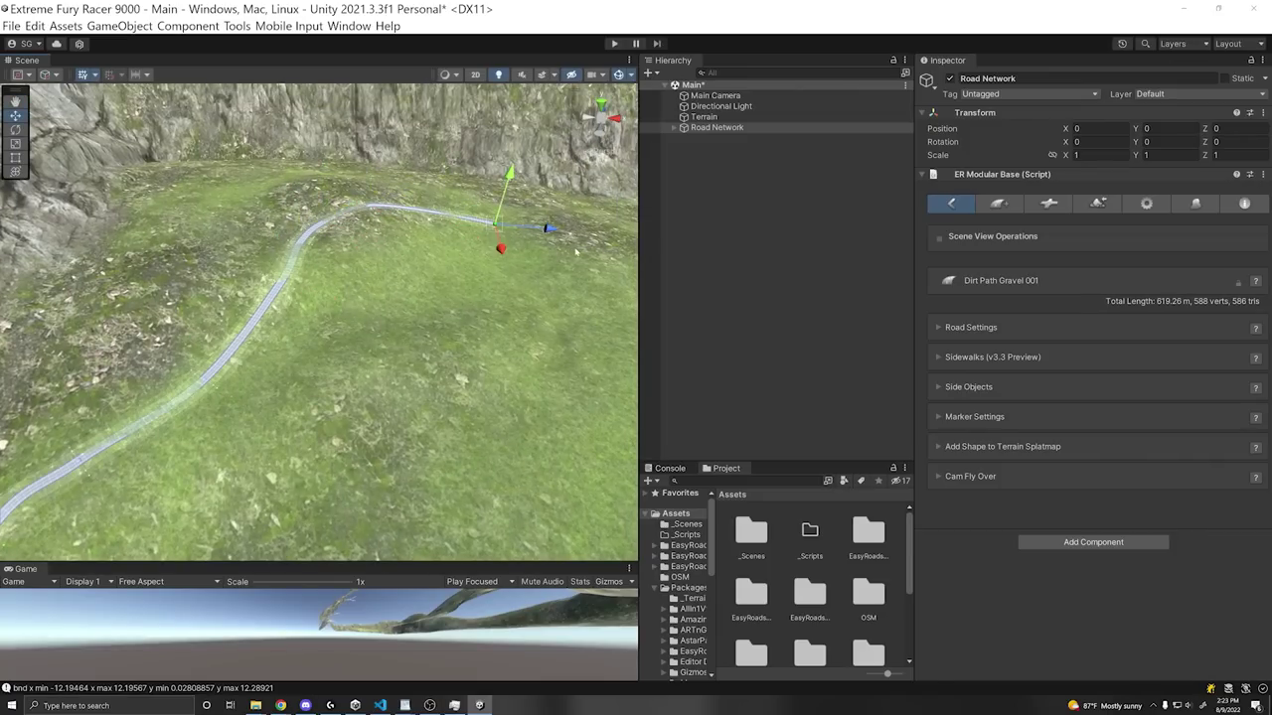
pyautogui.moveTo(502, 310); pyautogui.dragTo(434, 321, button='right')
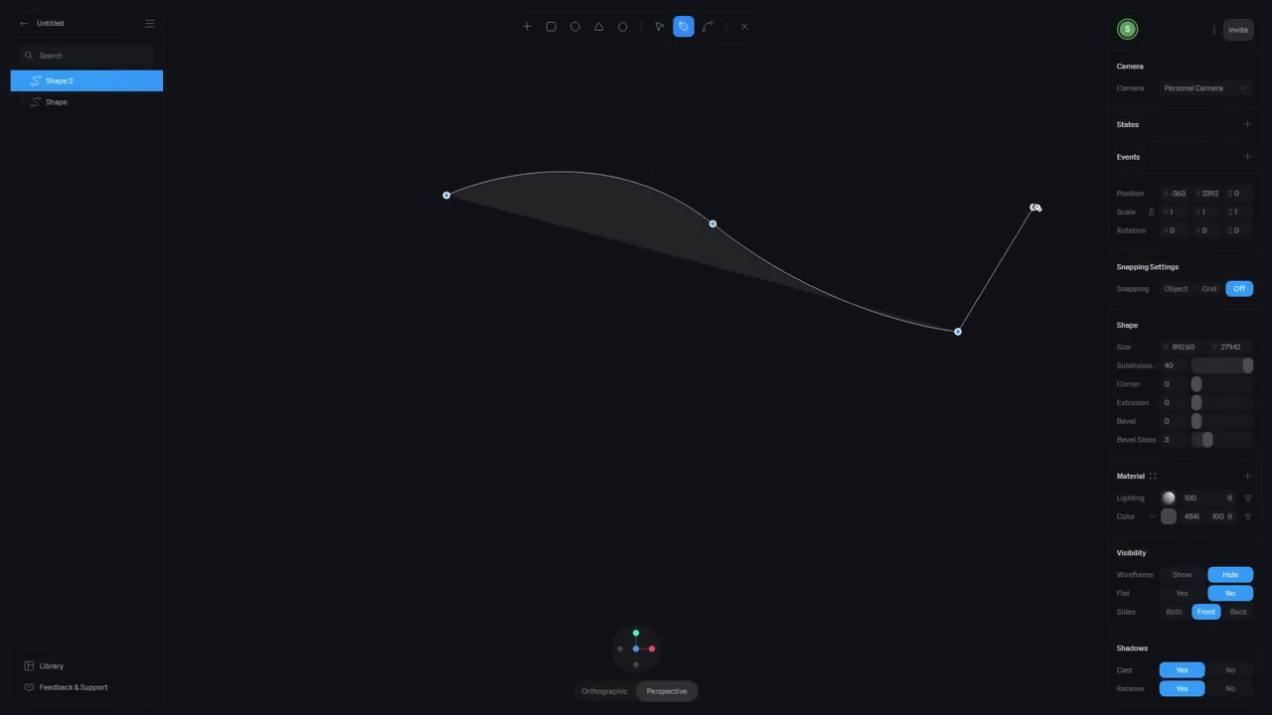
# Add two curved Bezier points to Shape 2, twisting it into a figure-eight
pyautogui.moveTo(1033, 204); pyautogui.dragTo(995, 126)
pyautogui.moveTo(558, 316); pyautogui.dragTo(512, 309)
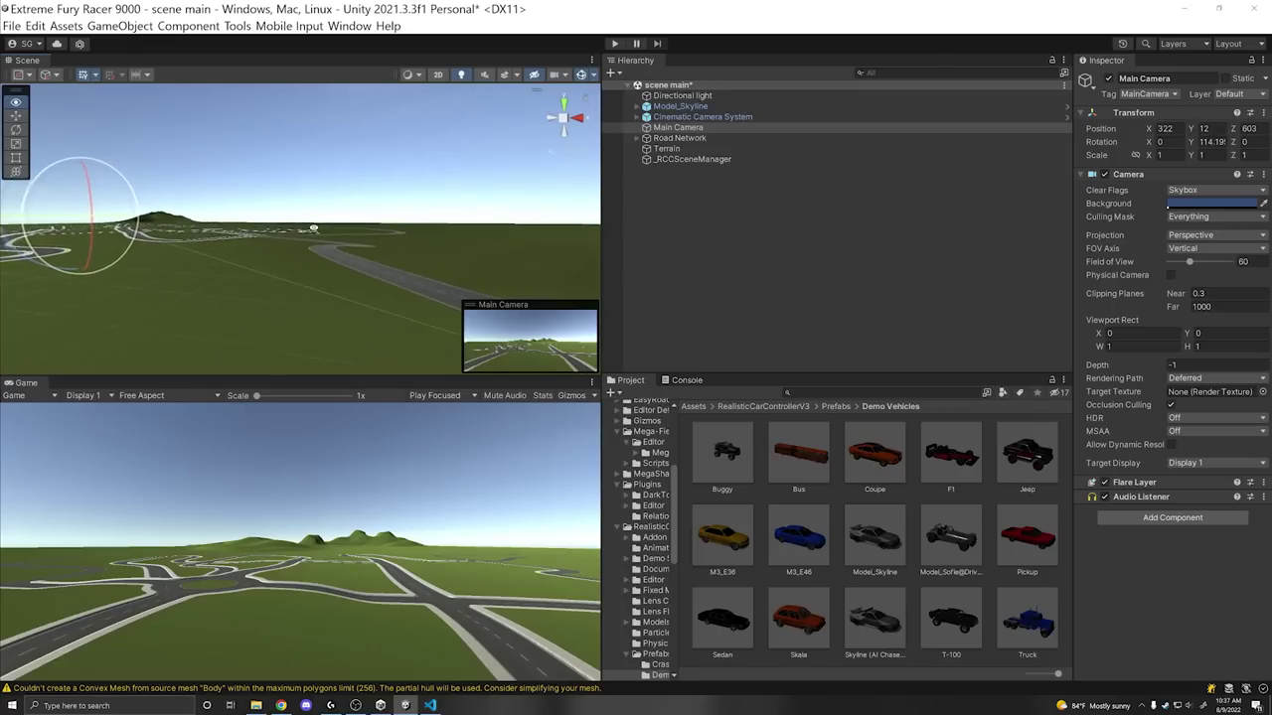
# Add a new marker after the road's end marker, extending the gravel road to 1.728 km
pyautogui.moveTo(245, 313); pyautogui.dragTo(245, 313, button='right')
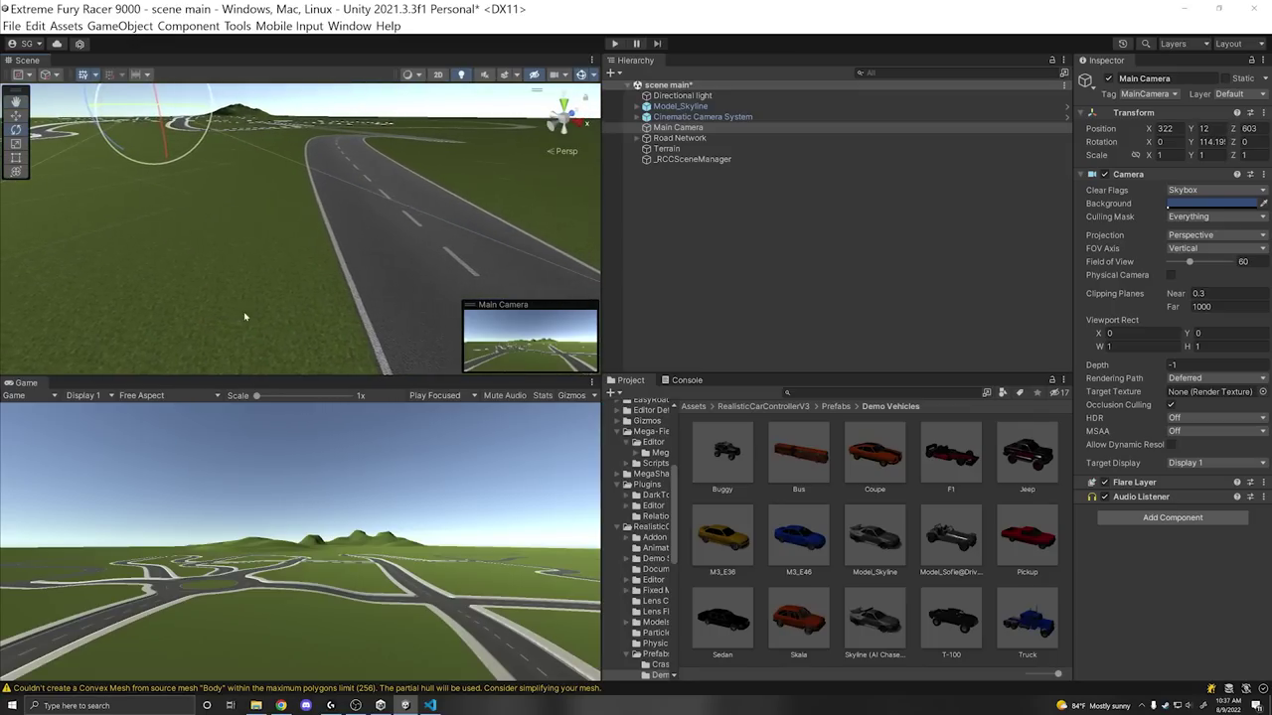
pyautogui.moveTo(569, 468); pyautogui.dragTo(440, 242)
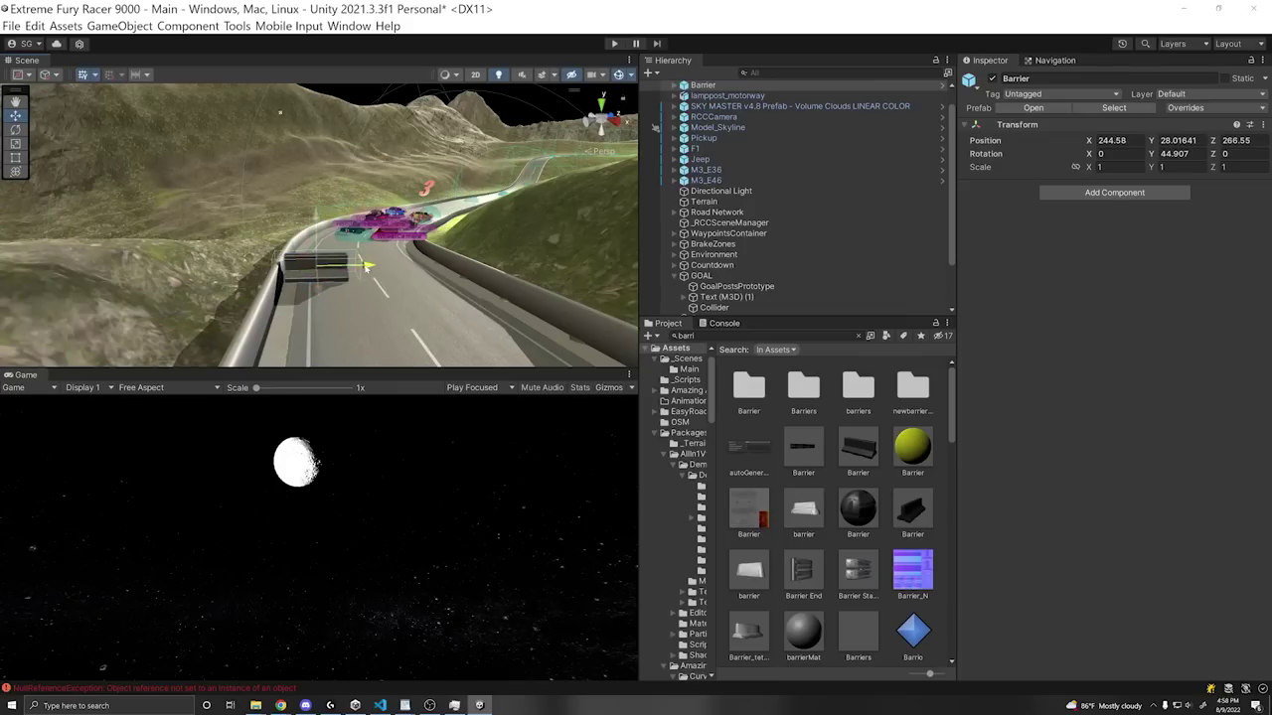
pyautogui.hotkey('ctrl', 'd')
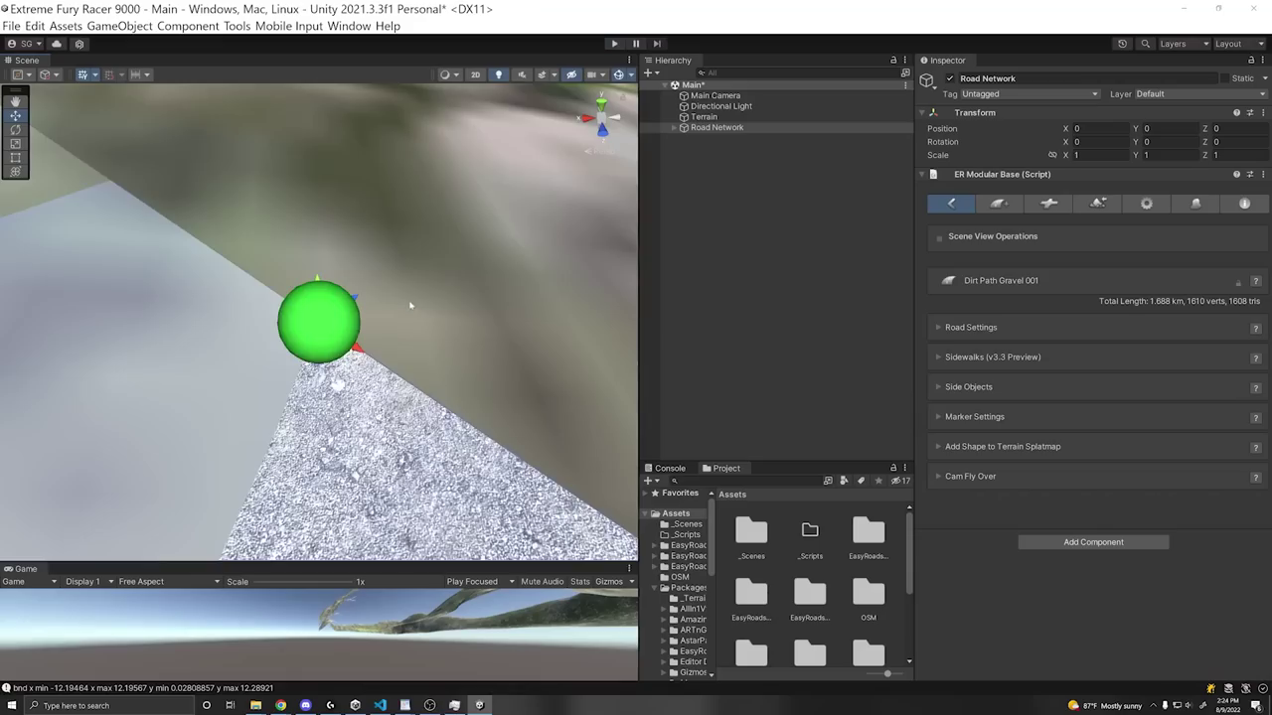
pyautogui.scroll(-10, 410, 305)
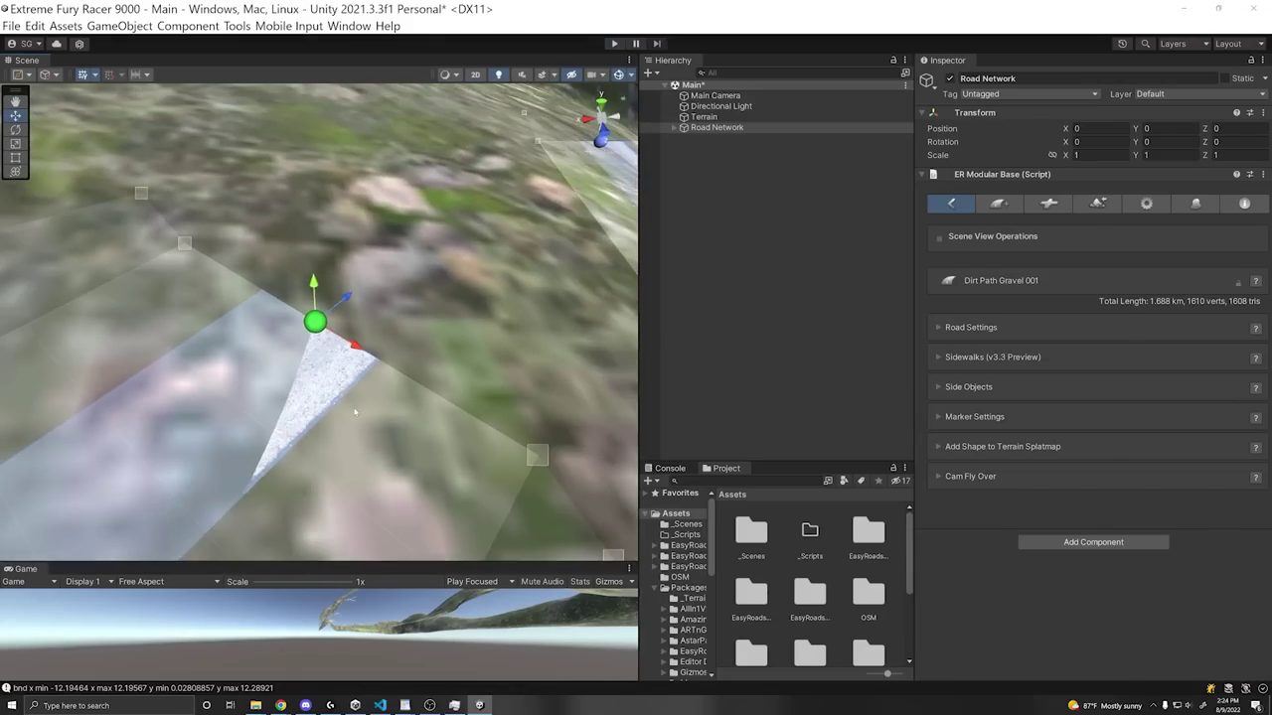
pyautogui.scroll(-6, 355, 411)
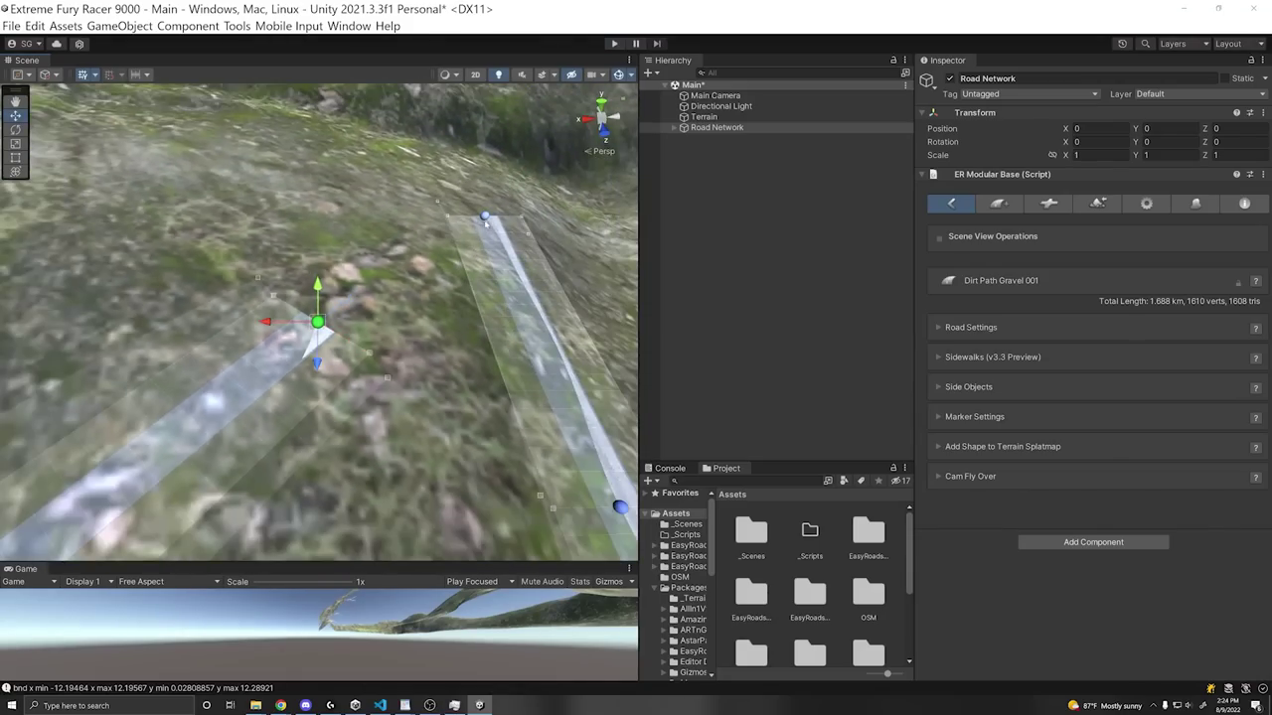
pyautogui.click(485, 217)
pyautogui.click(318, 322)
pyautogui.keyDown('shift'); pyautogui.click(425, 260); pyautogui.keyUp('shift')
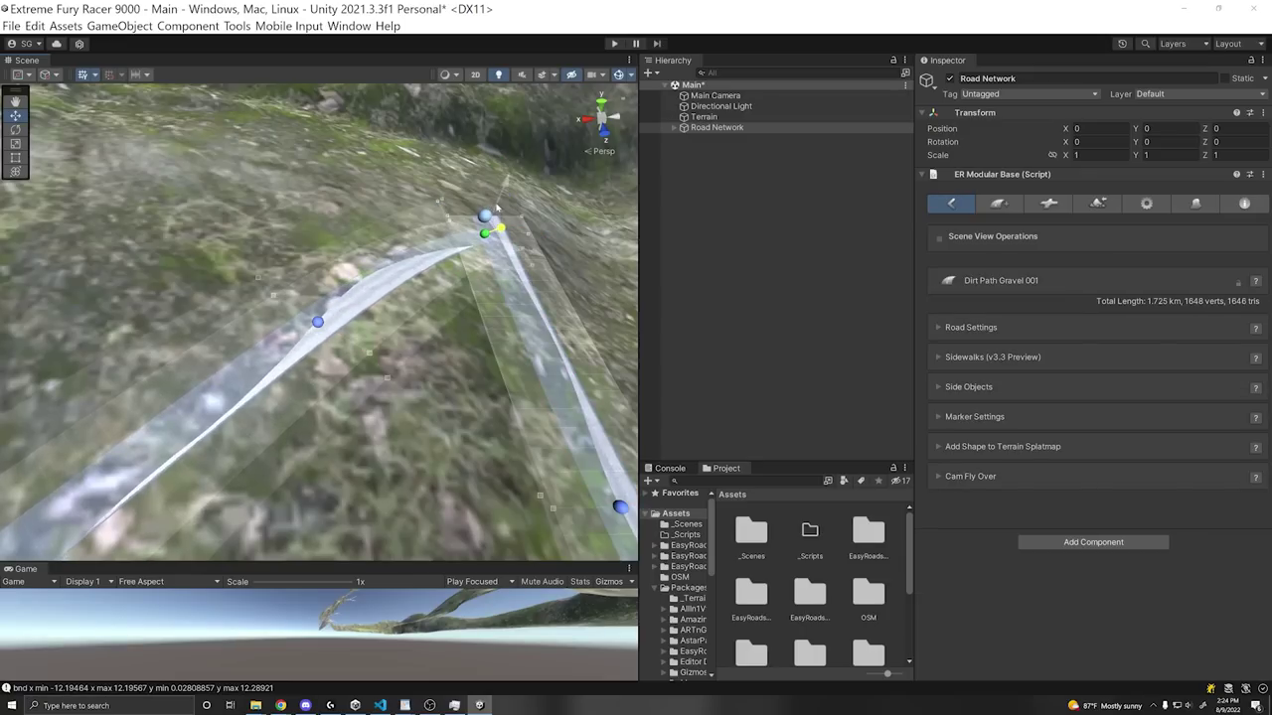
pyautogui.click(498, 231)
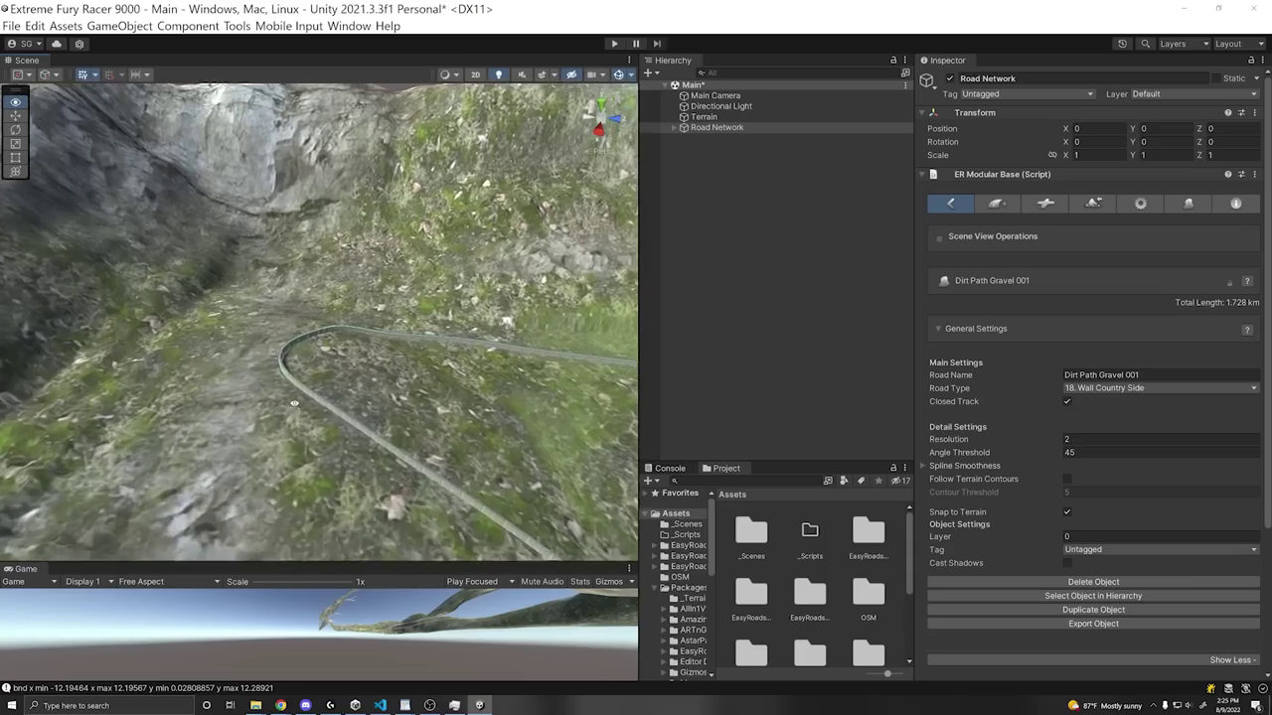
pyautogui.moveTo(294, 403); pyautogui.dragTo(624, 303, button='right')
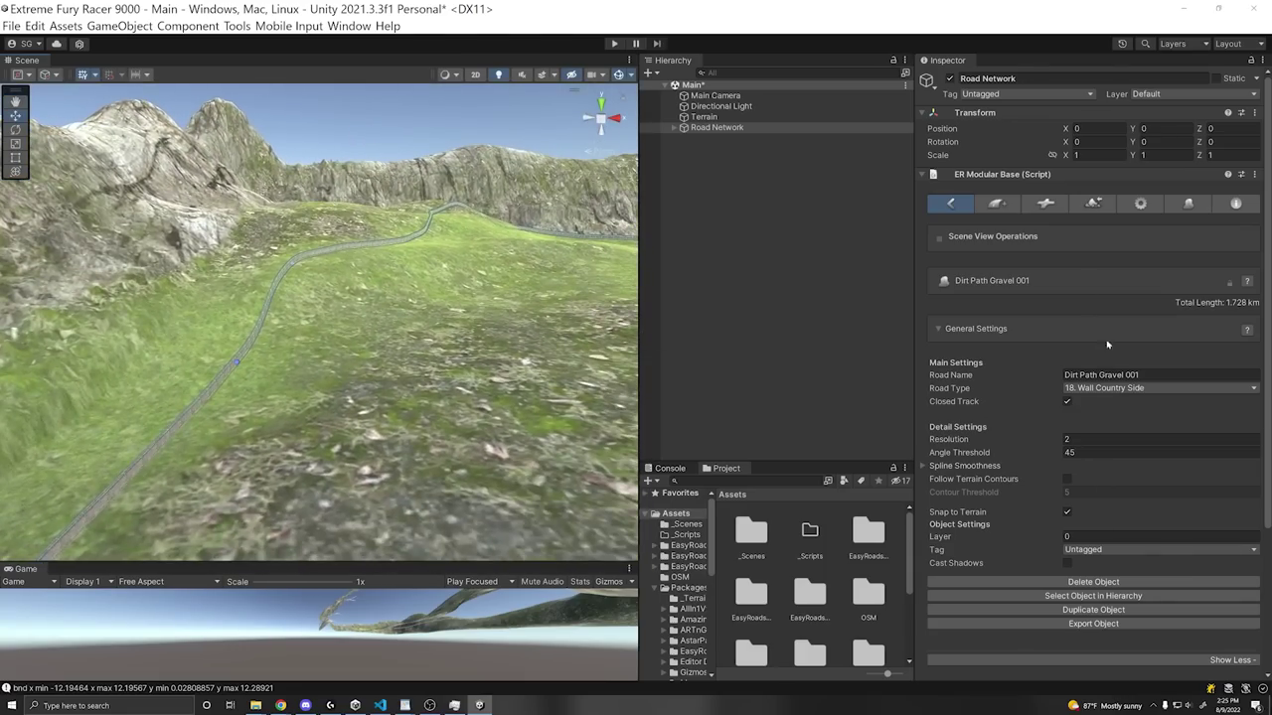
# Set the road type to 20. Secondary Road for a paved road with barriers
pyautogui.click(1115, 388)
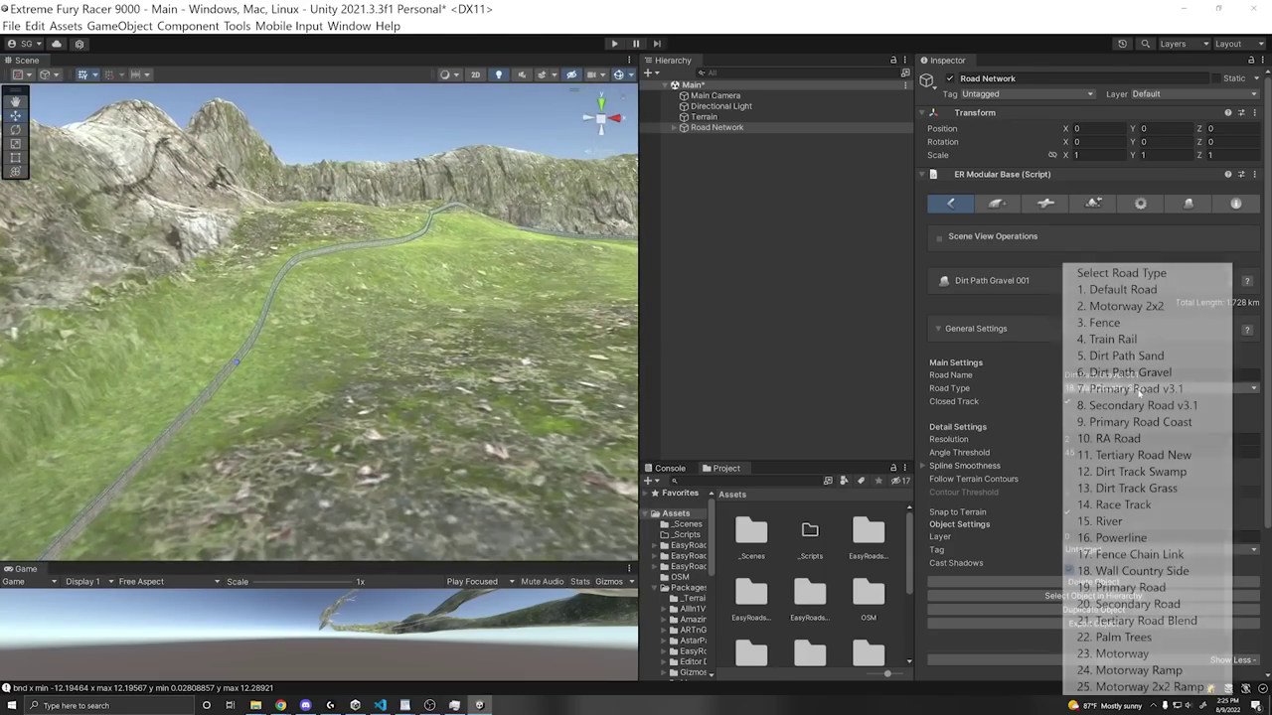
pyautogui.click(1154, 603)
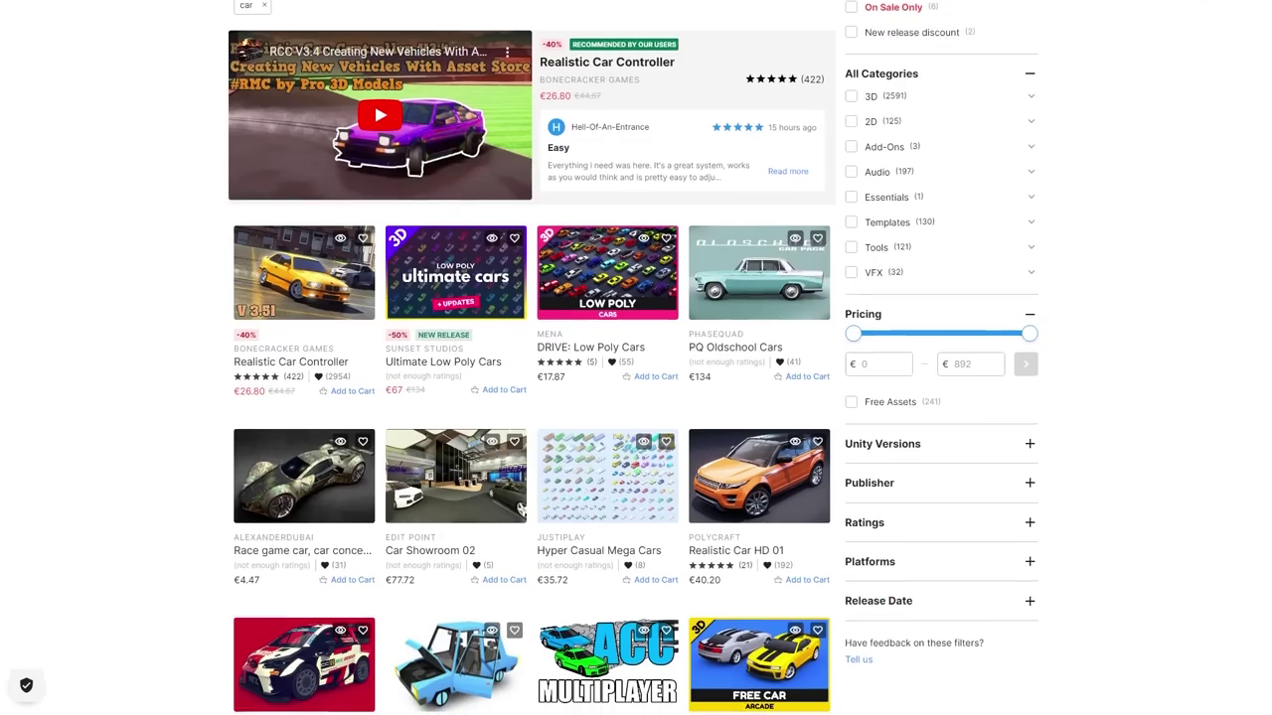
pyautogui.scroll(-2, 634, 357)
pyautogui.scroll(-3, 634, 358)
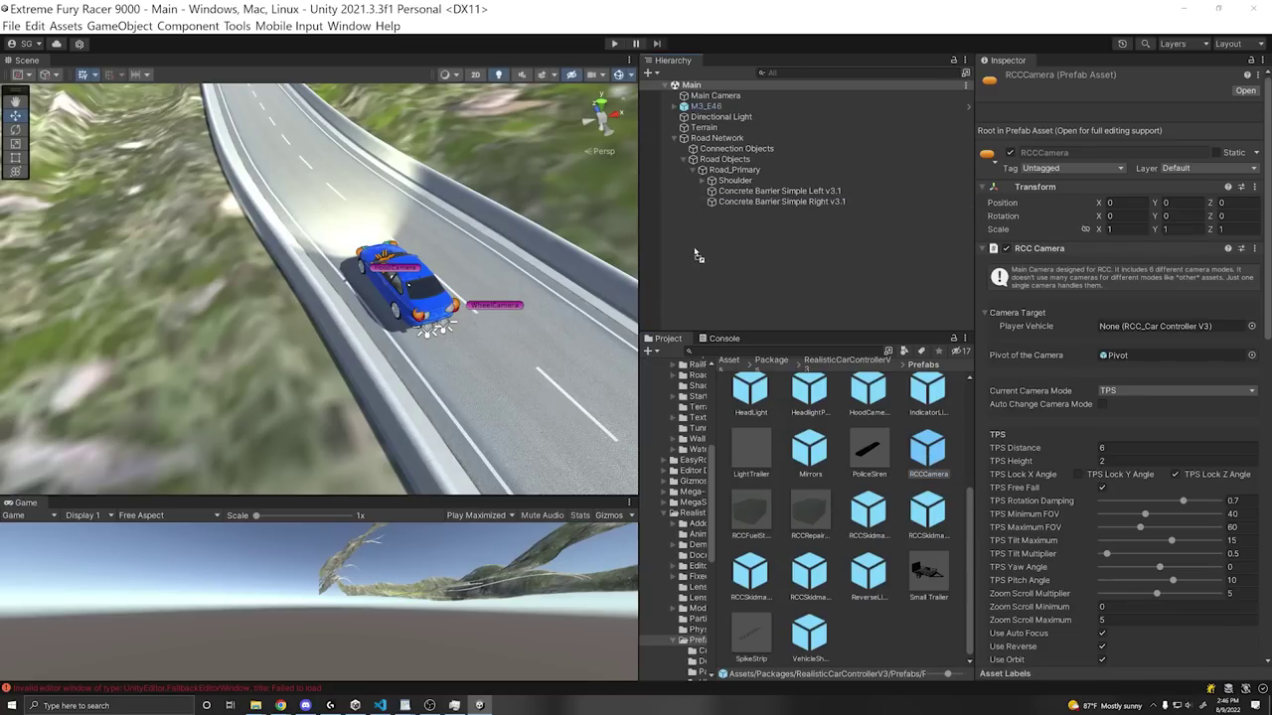
# Add the RCCCamera prefab to the scene and test-drive the car with a chase view
pyautogui.moveTo(696, 239); pyautogui.dragTo(695, 236)
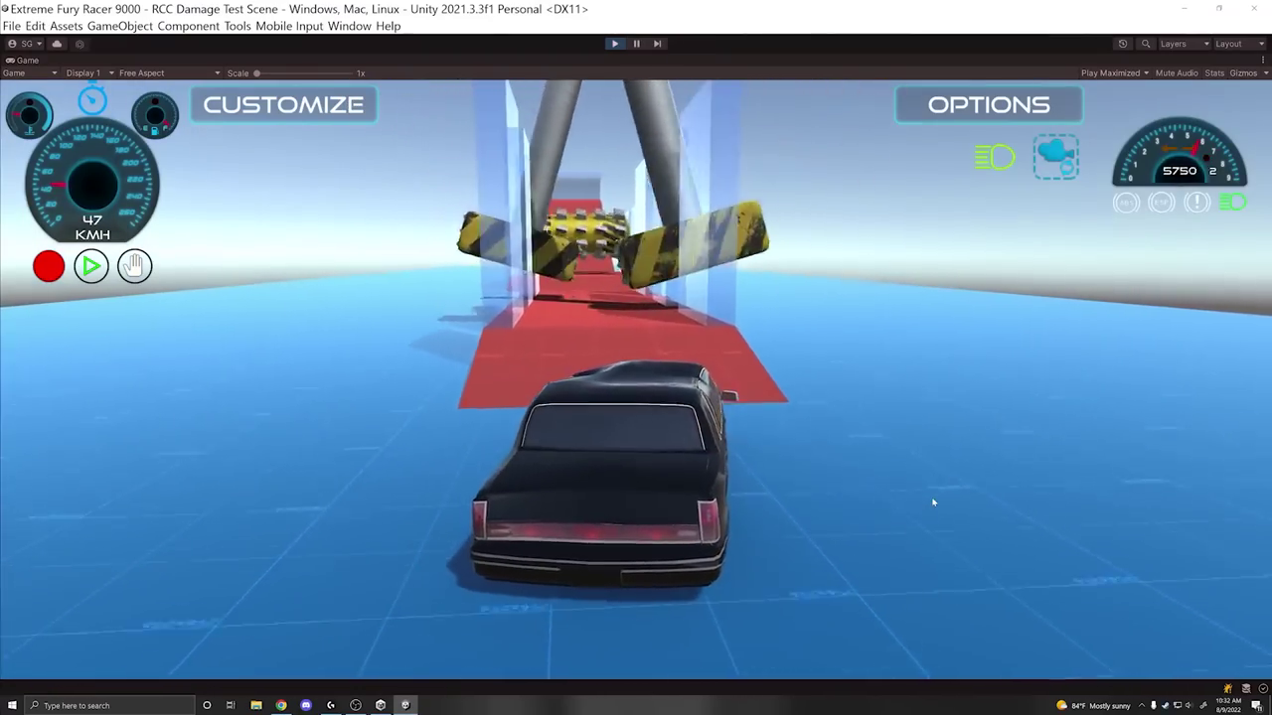
pyautogui.press('Up')
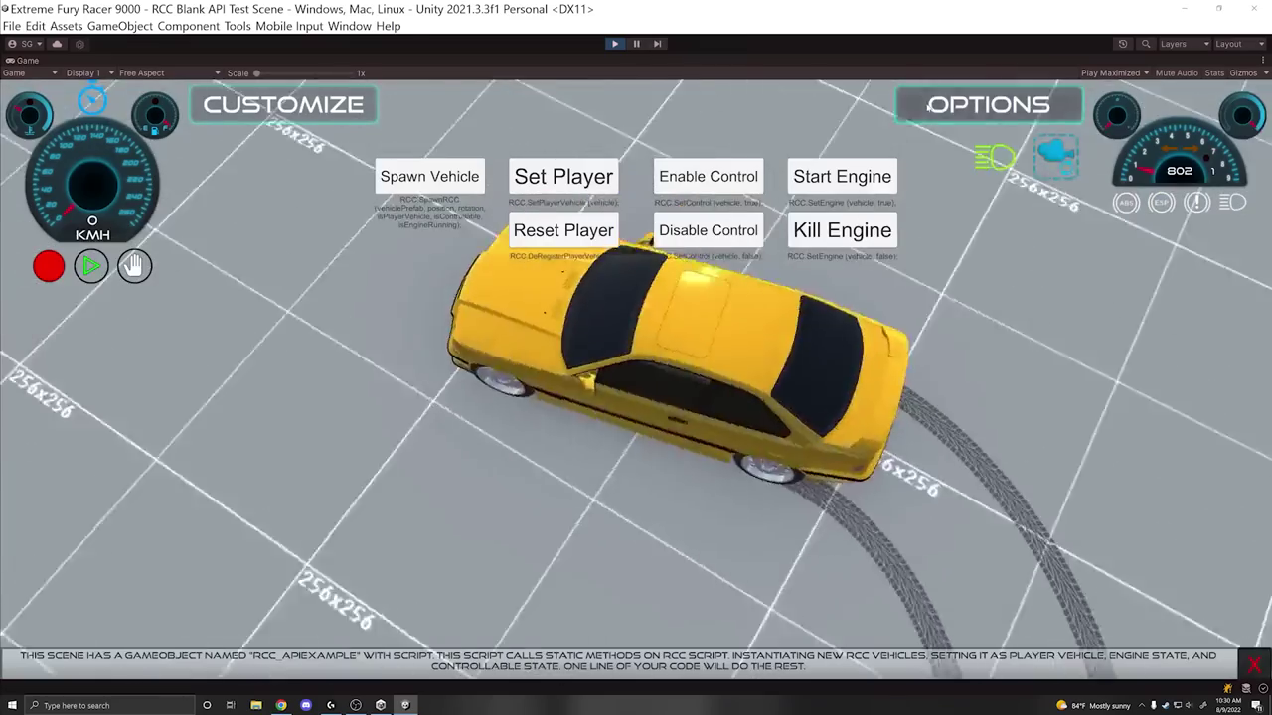
pyautogui.click(989, 104)
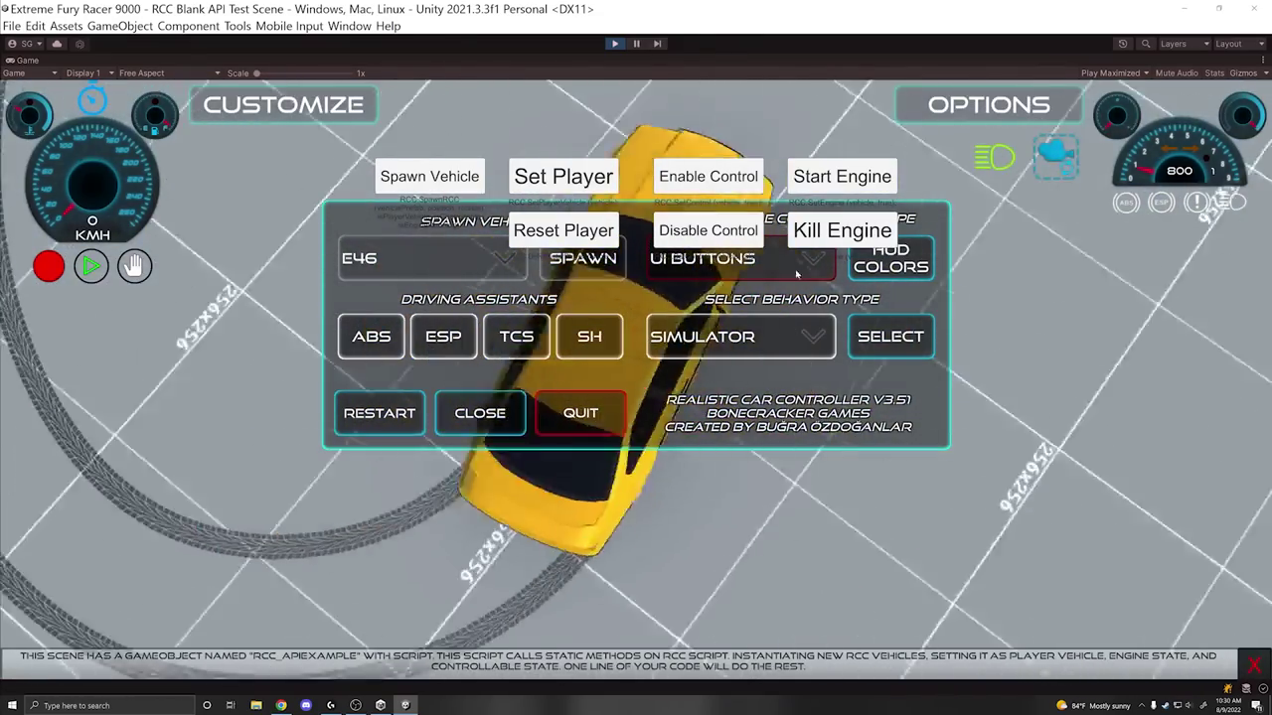
pyautogui.press('c')
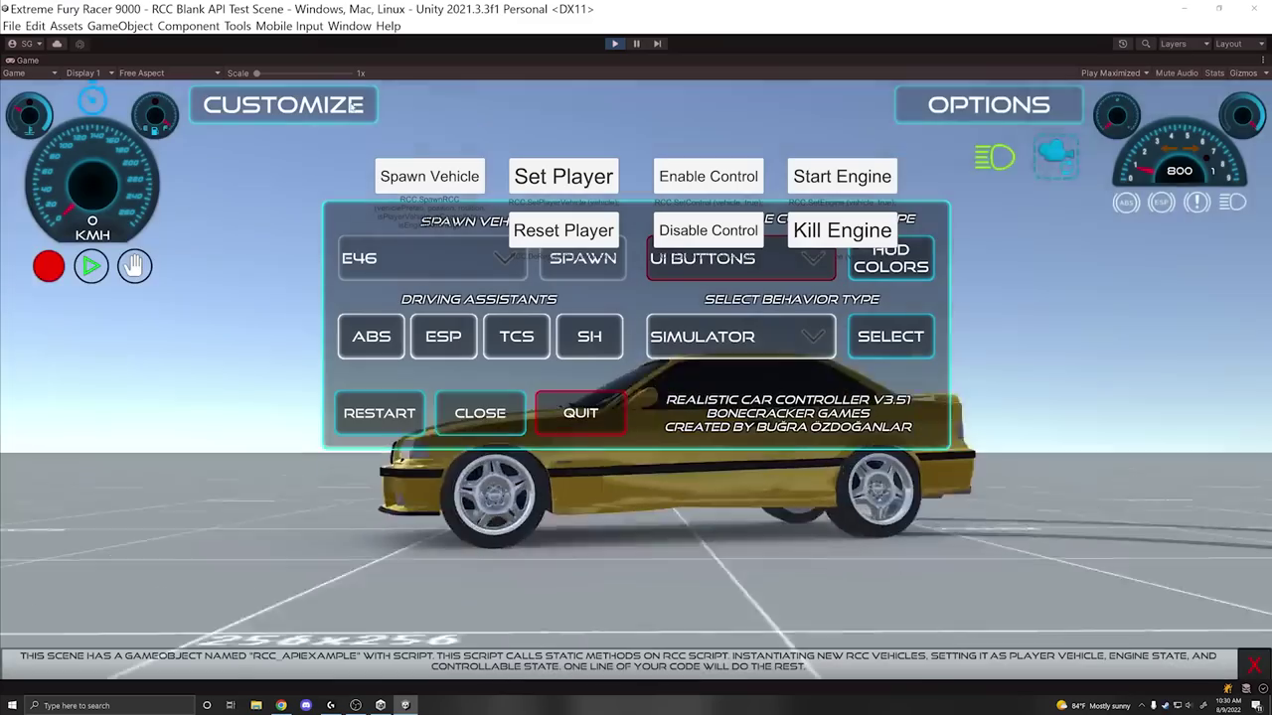
# Increase the car's front suspension spring force in the customization screen
pyautogui.click(283, 104)
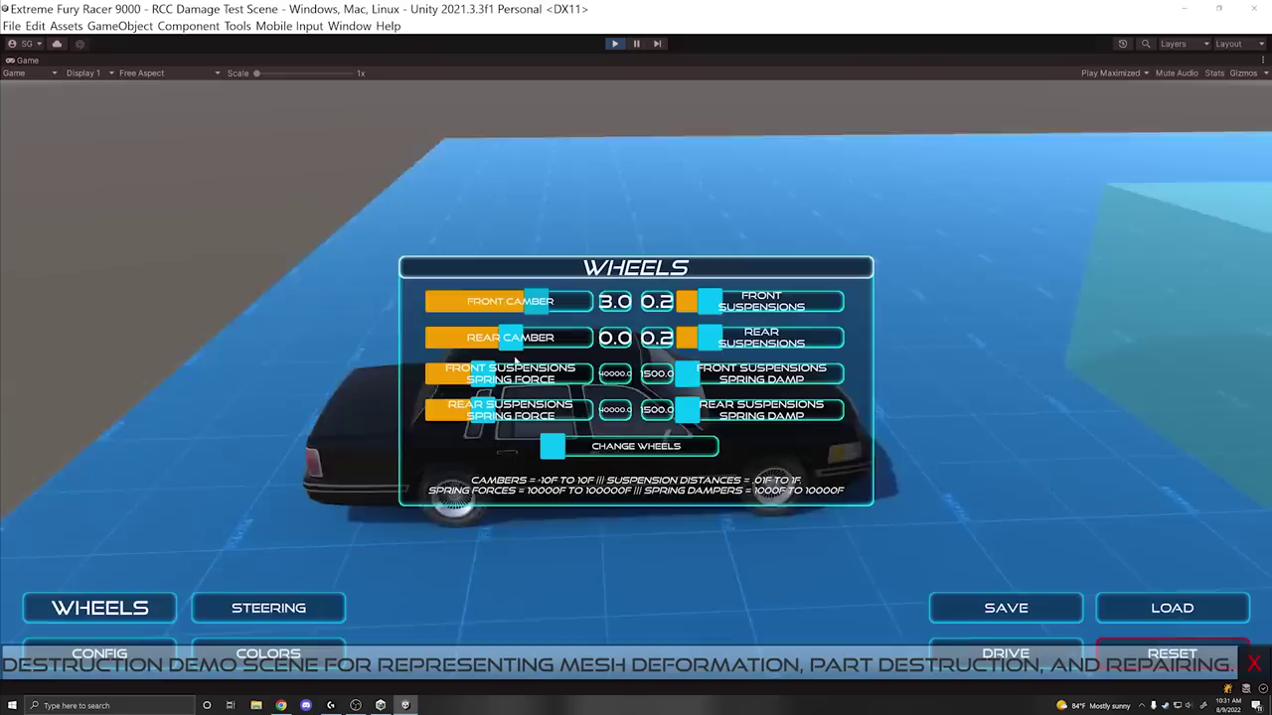
pyautogui.moveTo(516, 363); pyautogui.dragTo(487, 379)
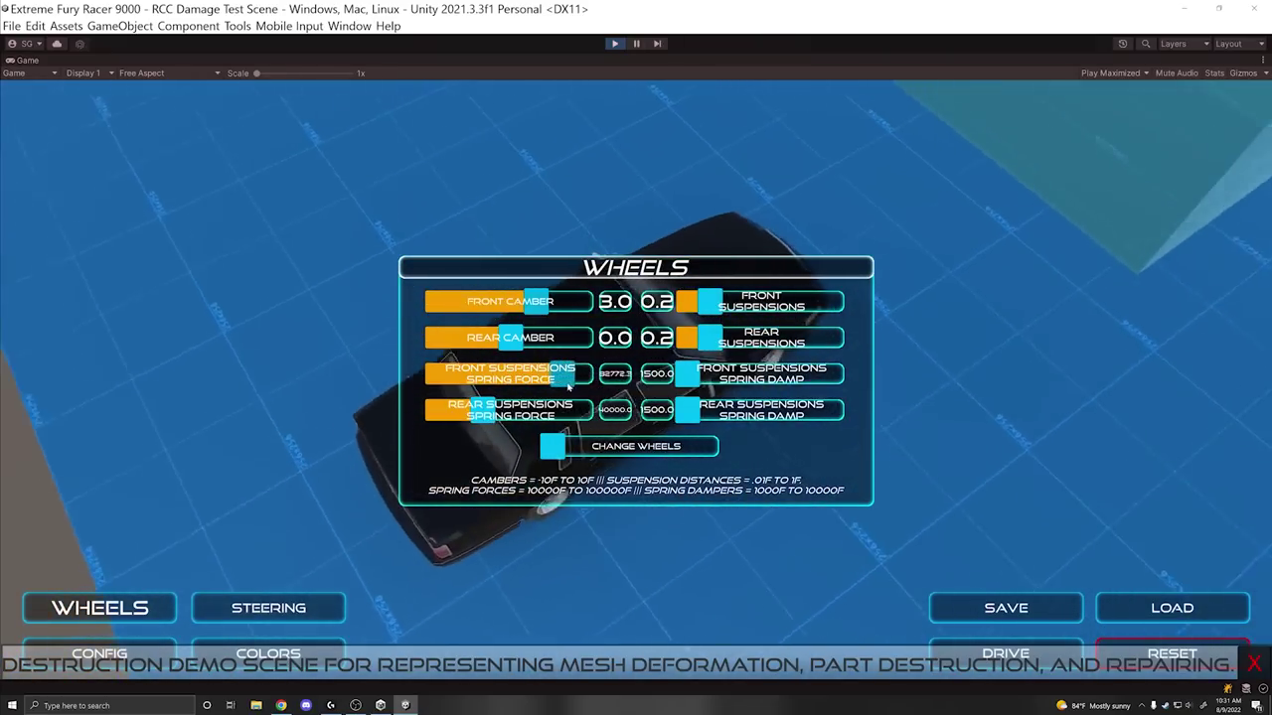
pyautogui.moveTo(568, 387); pyautogui.dragTo(616, 465)
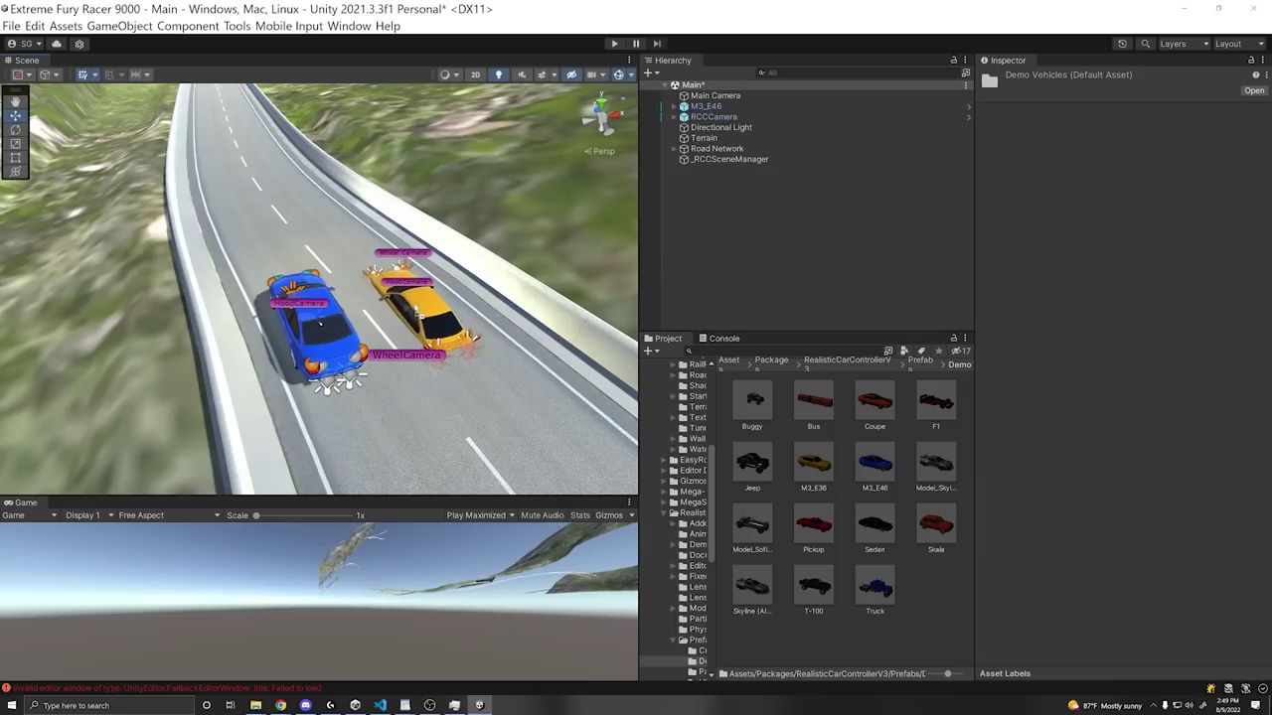
# Place the M3_E36 demo car onto the road in the Scene view
pyautogui.moveTo(401, 254); pyautogui.dragTo(403, 244)
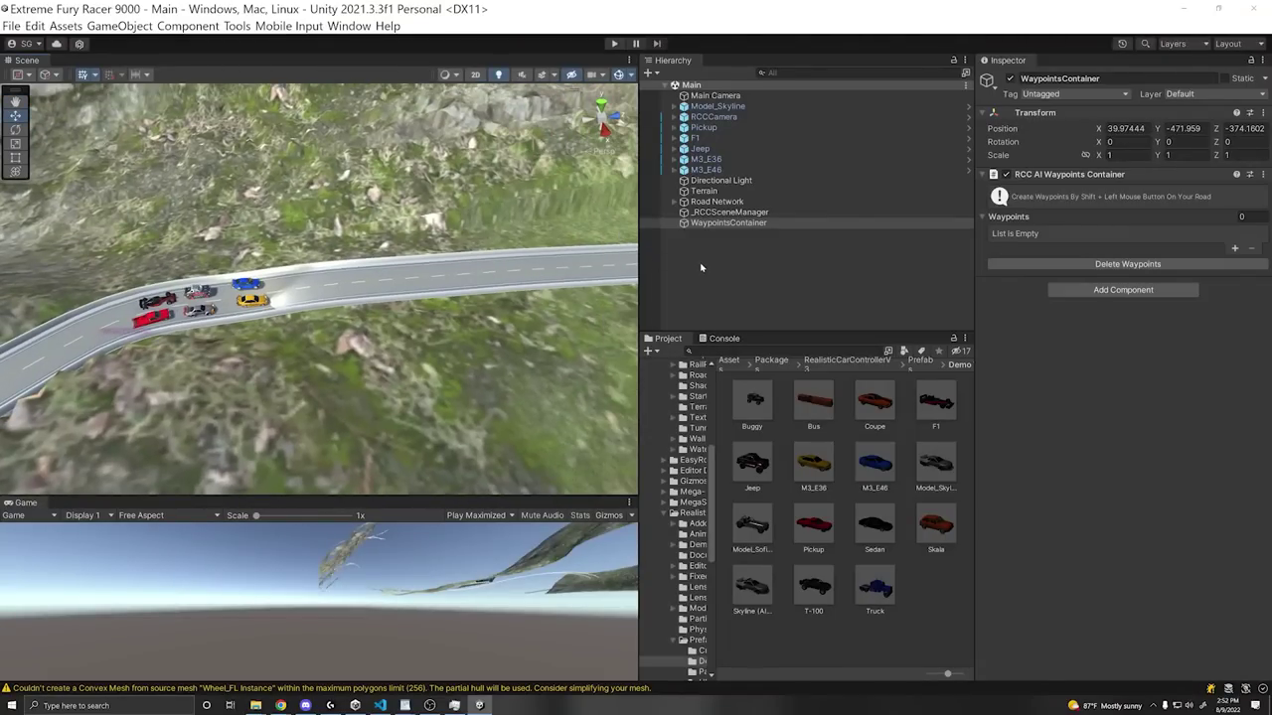
# Frame the WaypointsContainer and delete the unneeded empty GameObject
pyautogui.rightClick(701, 267)
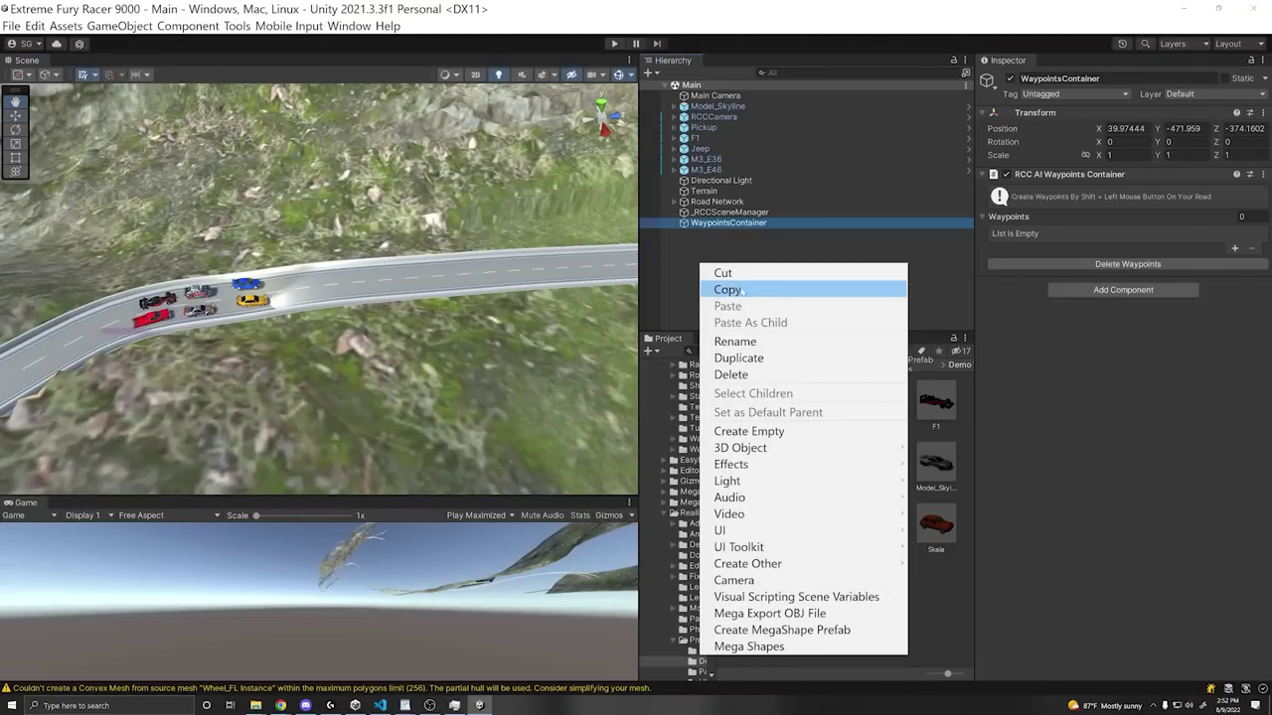
pyautogui.click(747, 431)
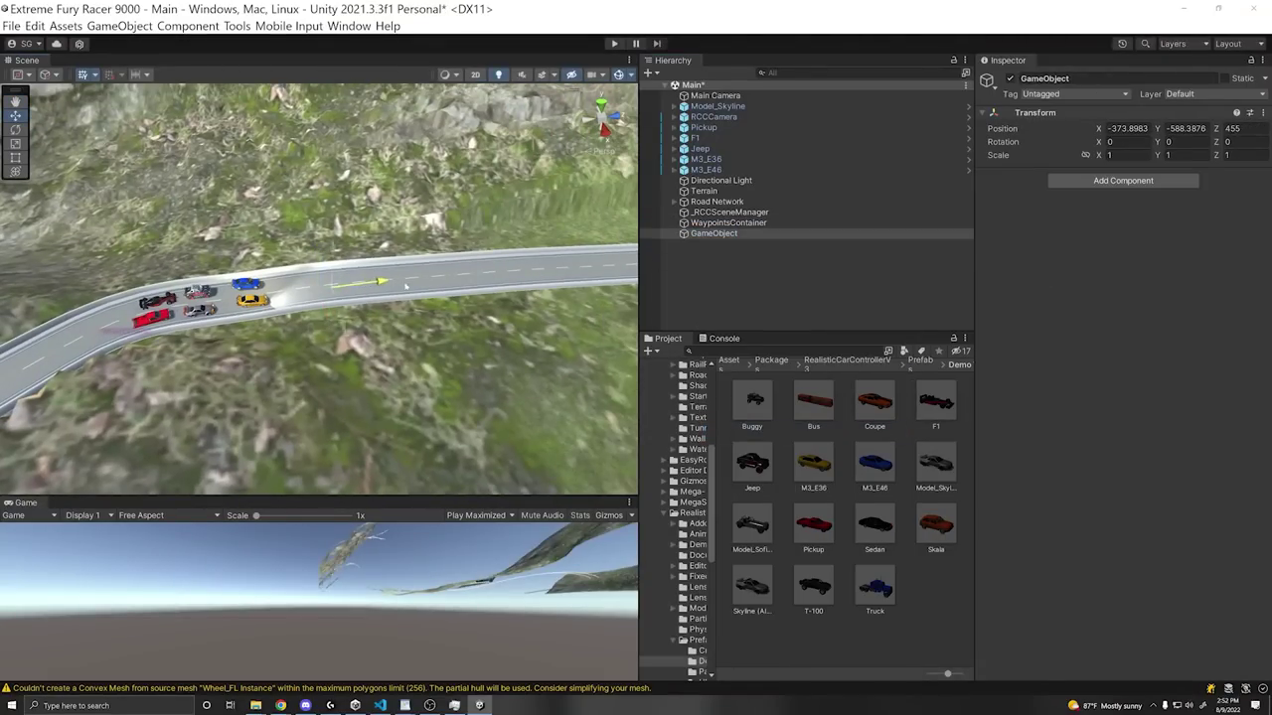
pyautogui.click(726, 223)
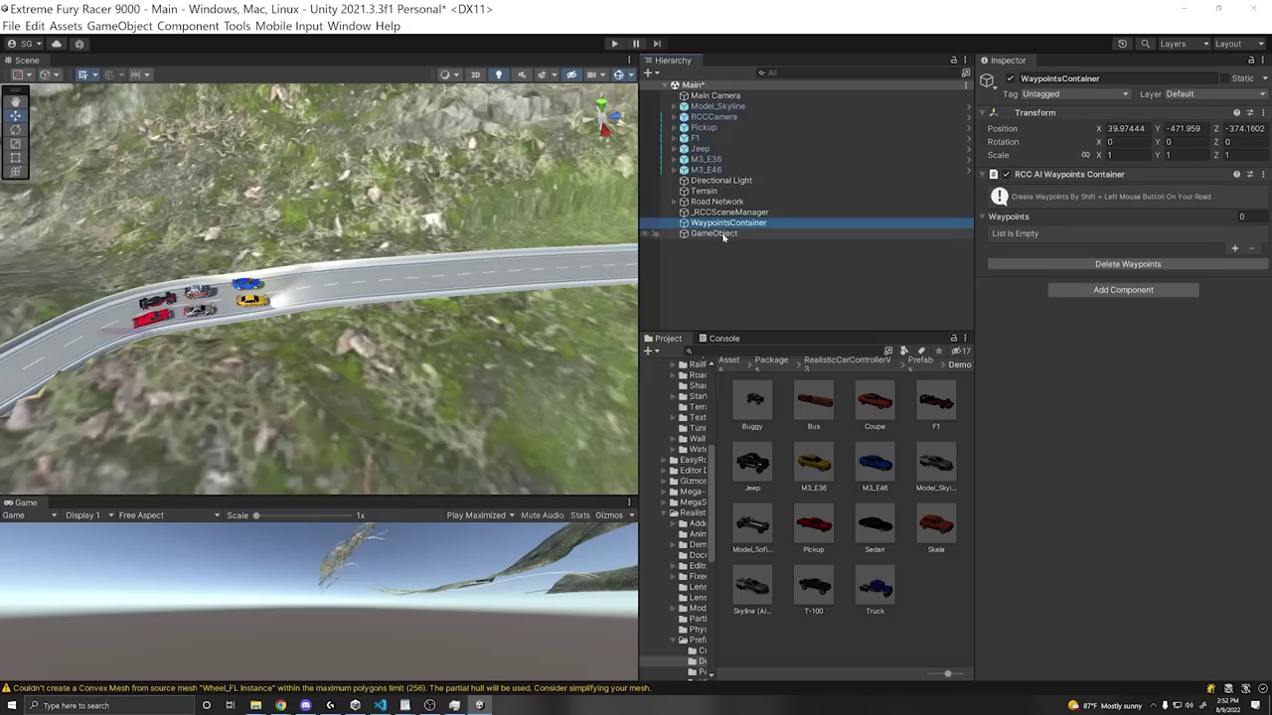
pyautogui.doubleClick(726, 222)
pyautogui.click(725, 234)
pyautogui.press('Delete')
pyautogui.scroll(-5, 509, 268)
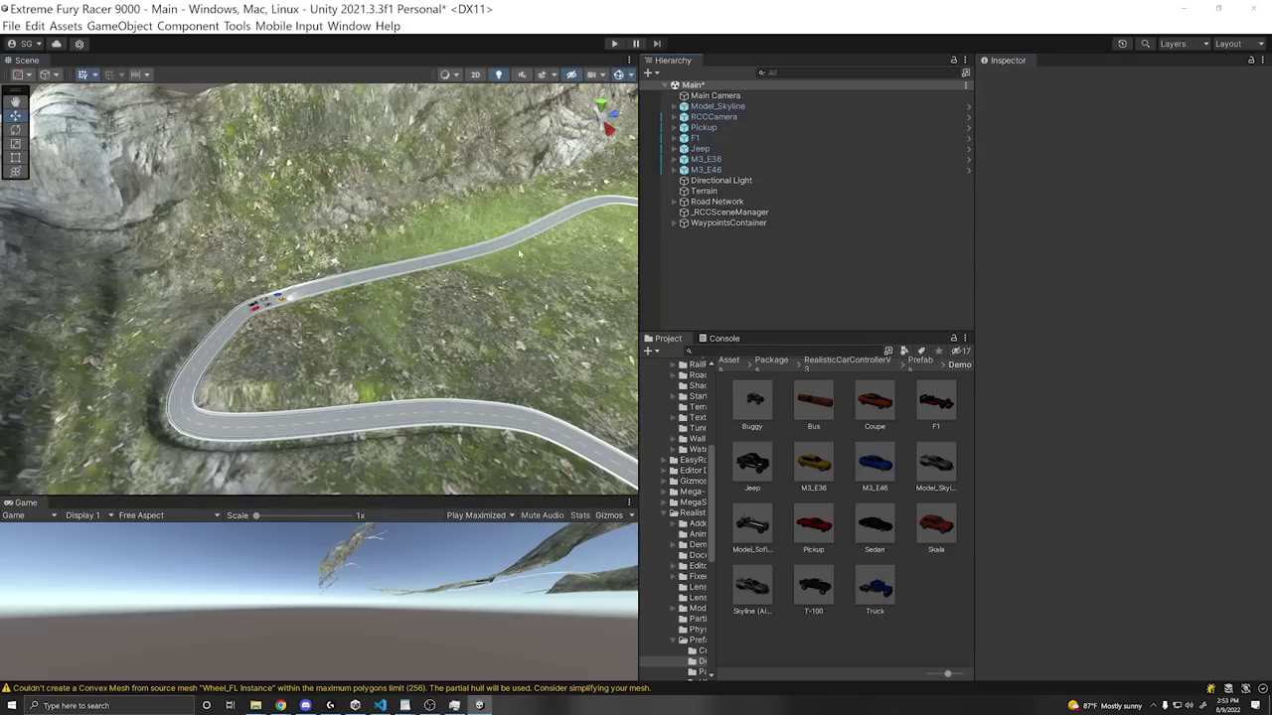
# Add three more waypoints along the road to the WaypointsContainer
pyautogui.click(494, 249)
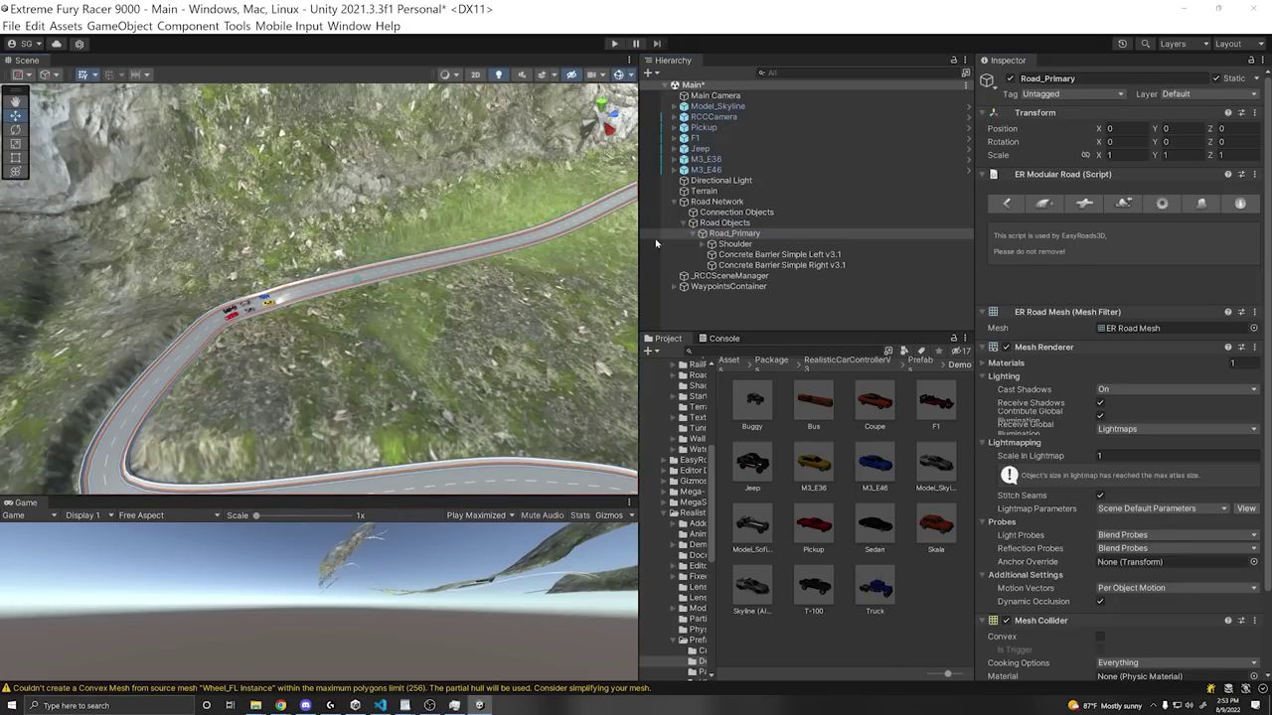
pyautogui.doubleClick(745, 287)
pyautogui.keyDown('shift'); pyautogui.click(412, 261); pyautogui.keyUp('shift')
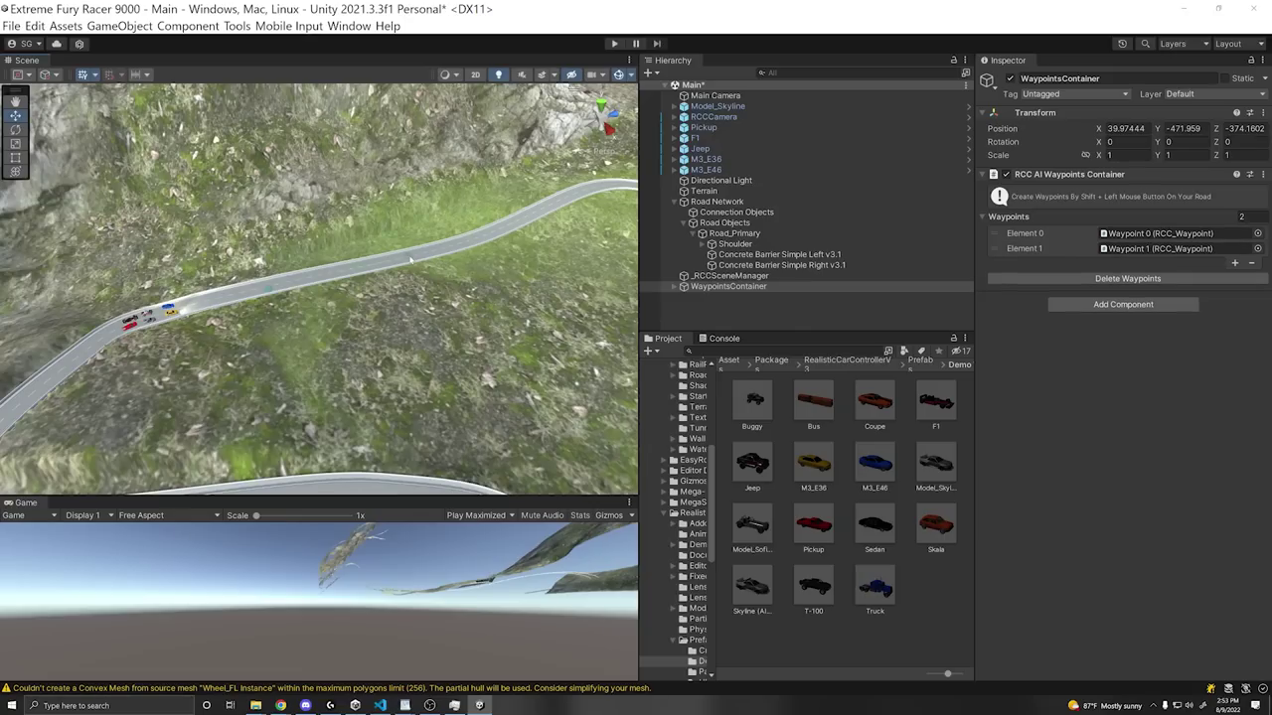
pyautogui.keyDown('shift'); pyautogui.click(592, 187); pyautogui.keyUp('shift')
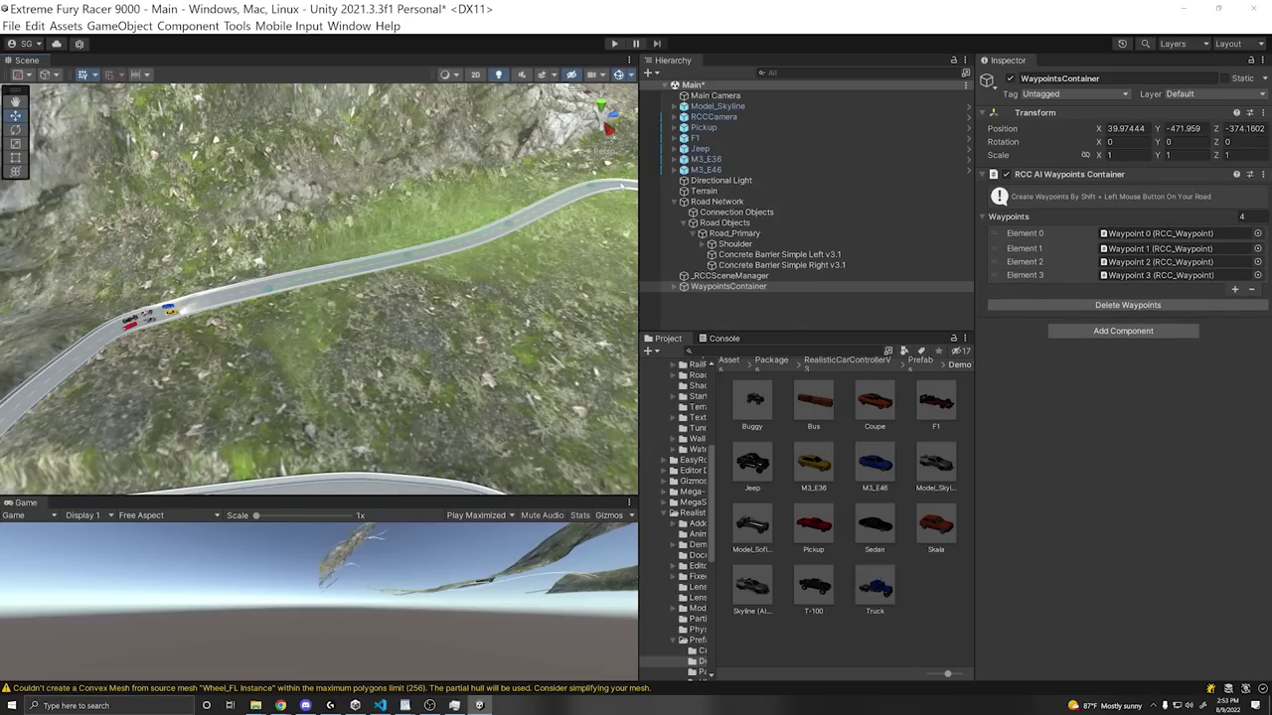
pyautogui.keyDown('shift'); pyautogui.click(622, 185); pyautogui.keyUp('shift')
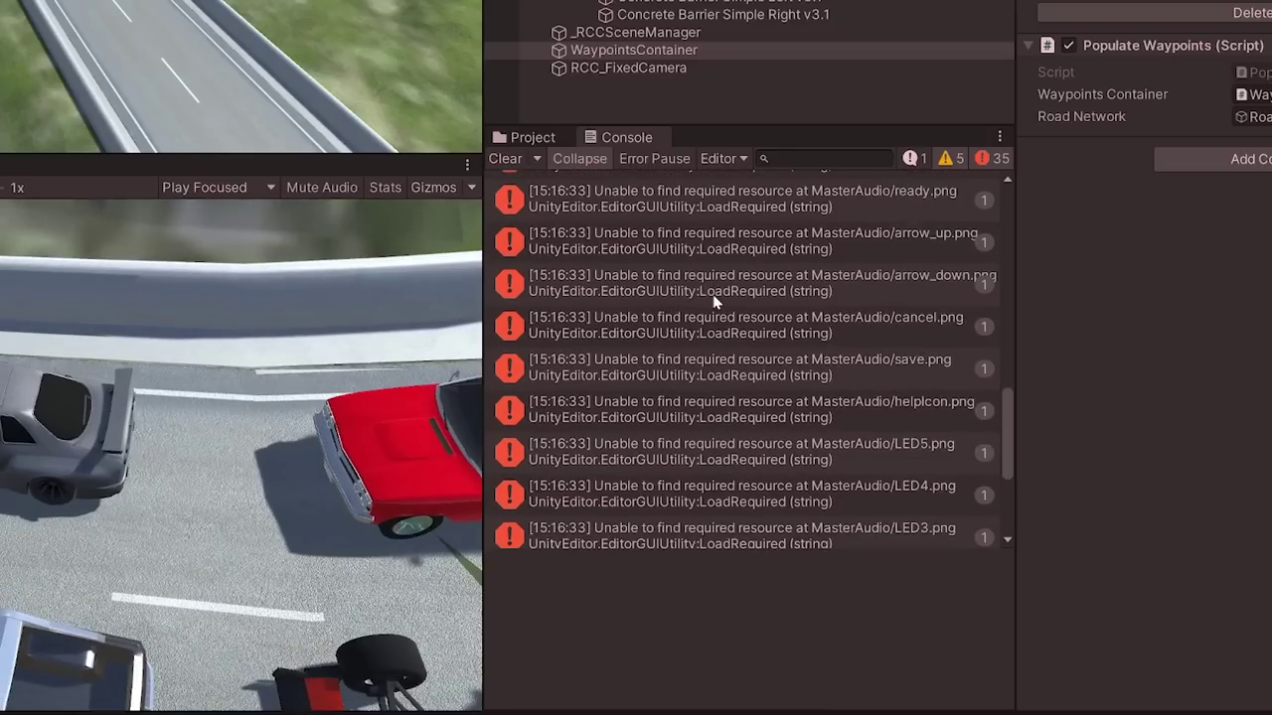
pyautogui.scroll(5, 713, 296)
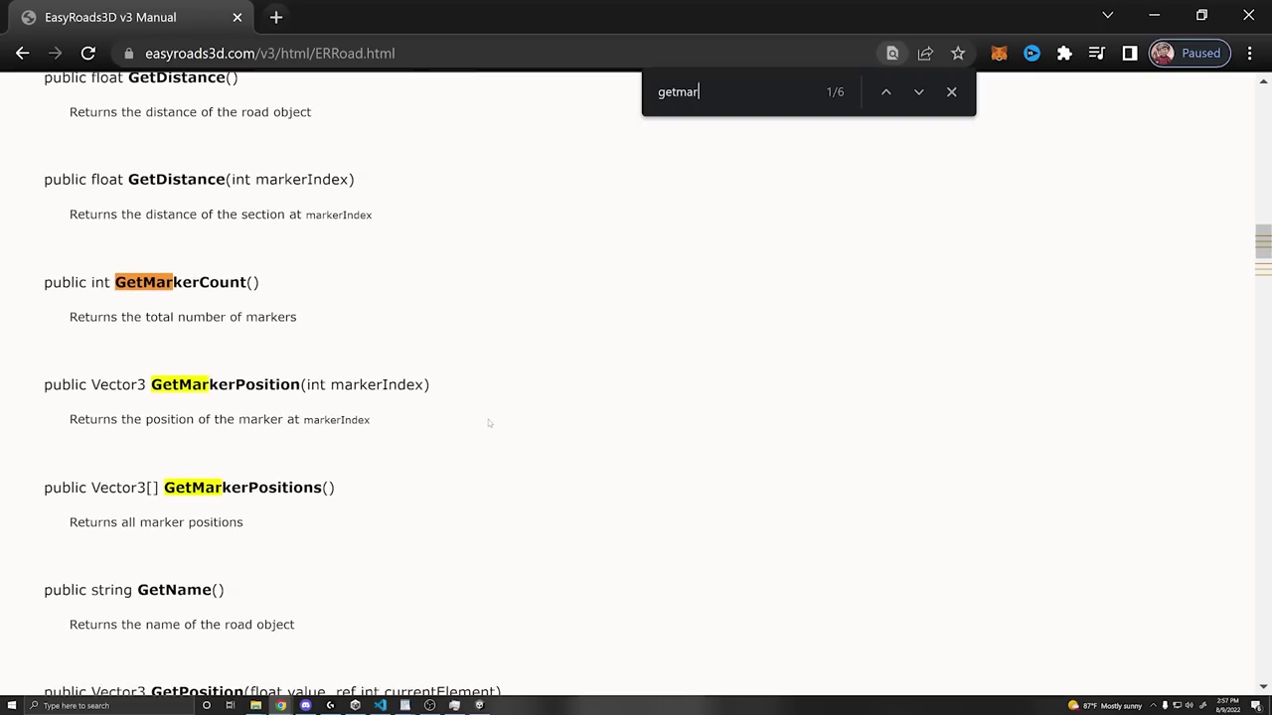
pyautogui.scroll(-2, 487, 421)
# Check Waypoint 5, then play the game with Ctrl+P to test the AI route
pyautogui.moveTo(44, 77); pyautogui.dragTo(243, 270)
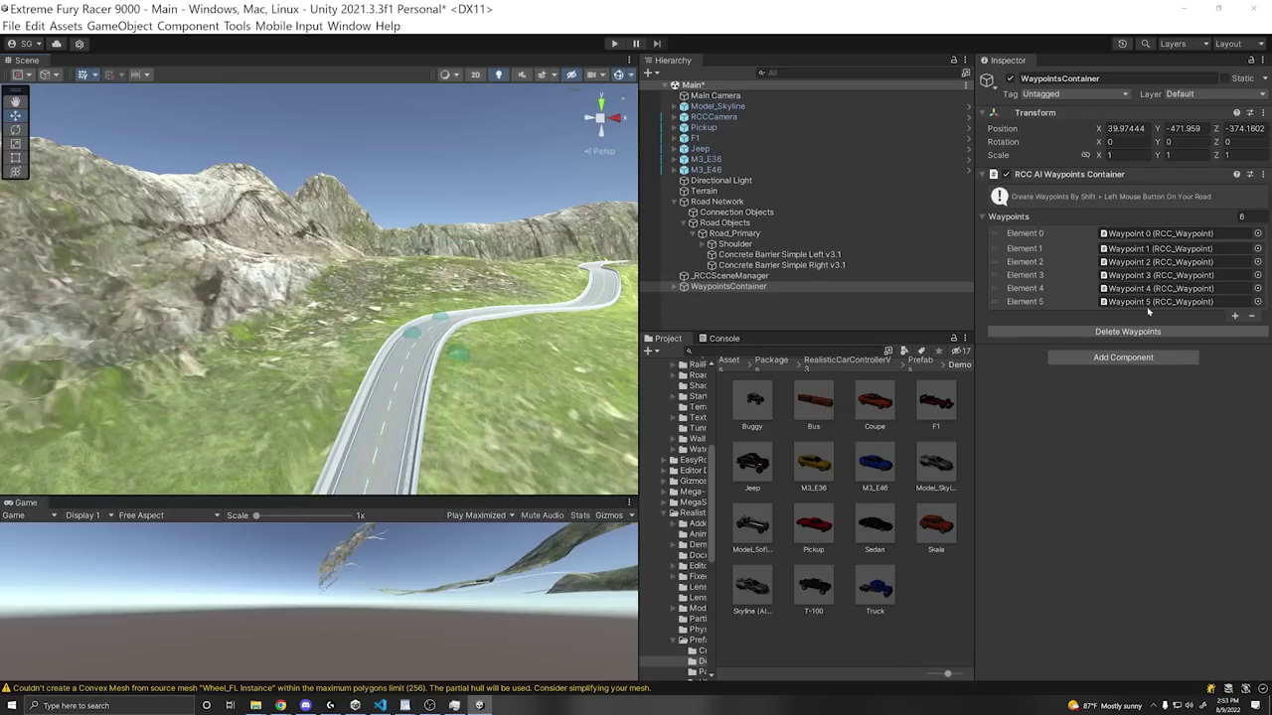
pyautogui.click(1168, 303)
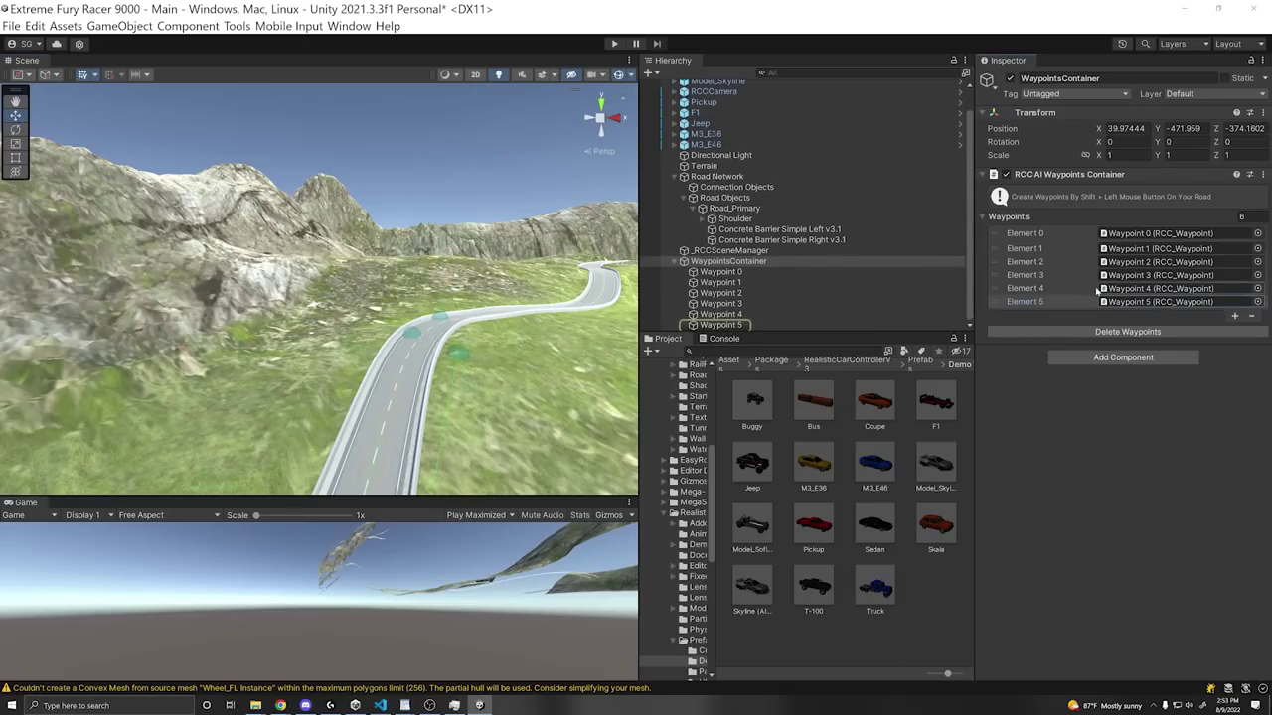
pyautogui.click(734, 326)
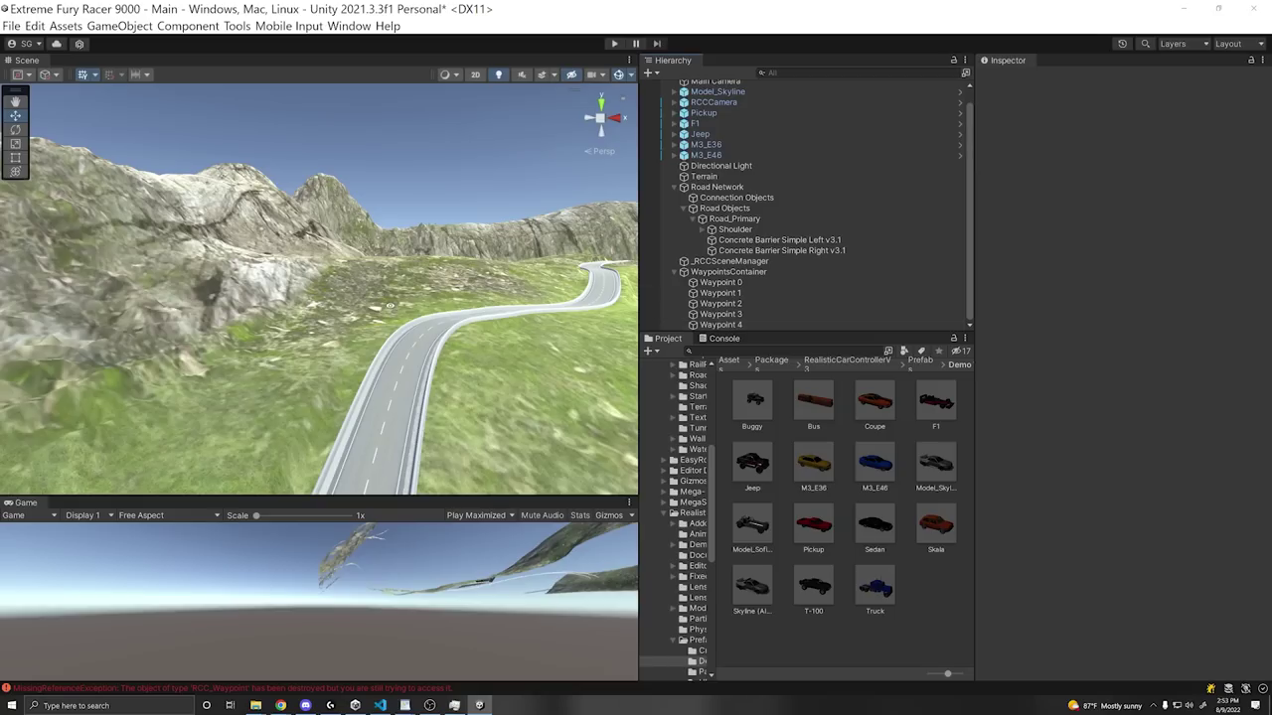
pyautogui.click(723, 303)
pyautogui.click(729, 271)
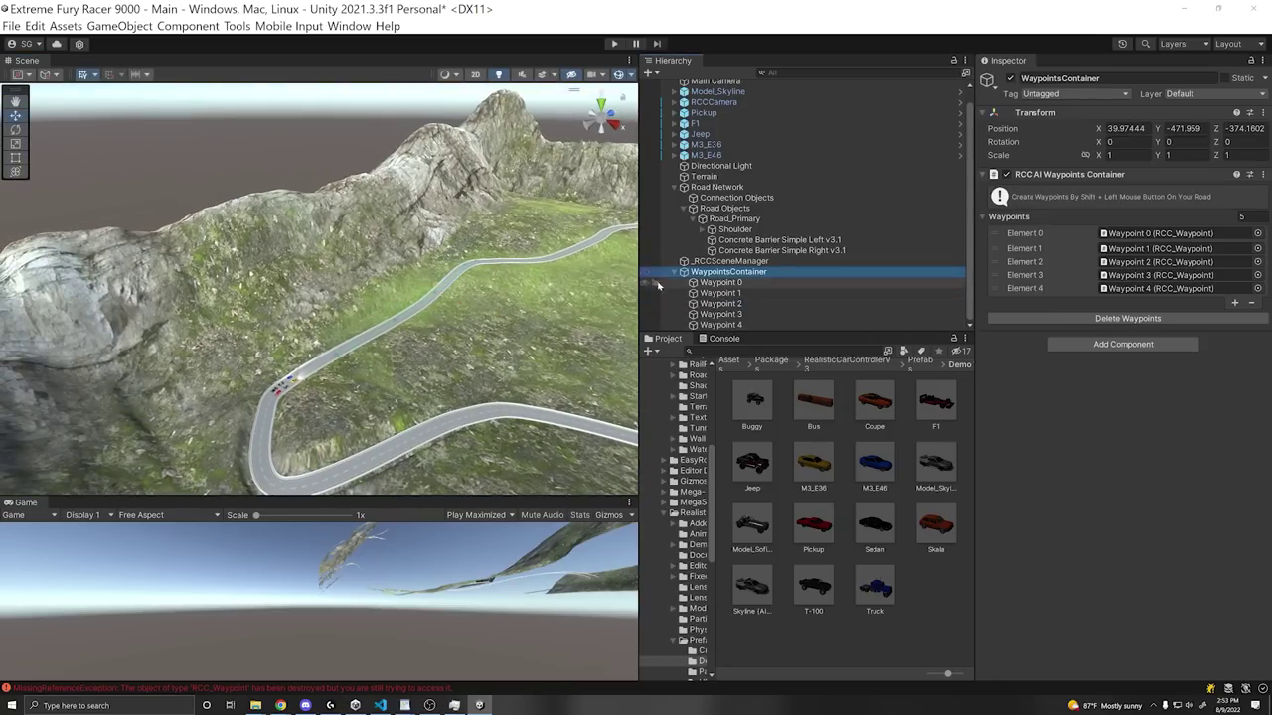
pyautogui.hotkey('ctrl', 'p')
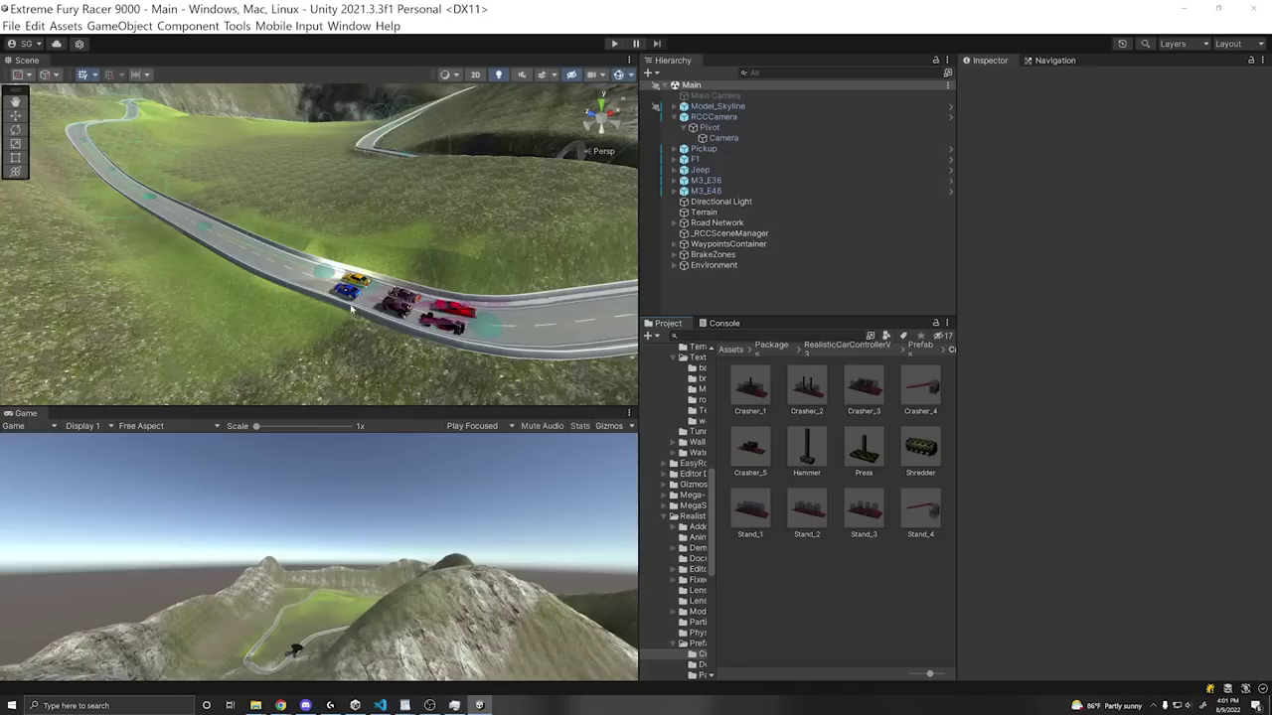
# Orbit the Scene view over the track and mountains while the race runs
pyautogui.moveTo(351, 309); pyautogui.dragTo(485, 292, button='right')
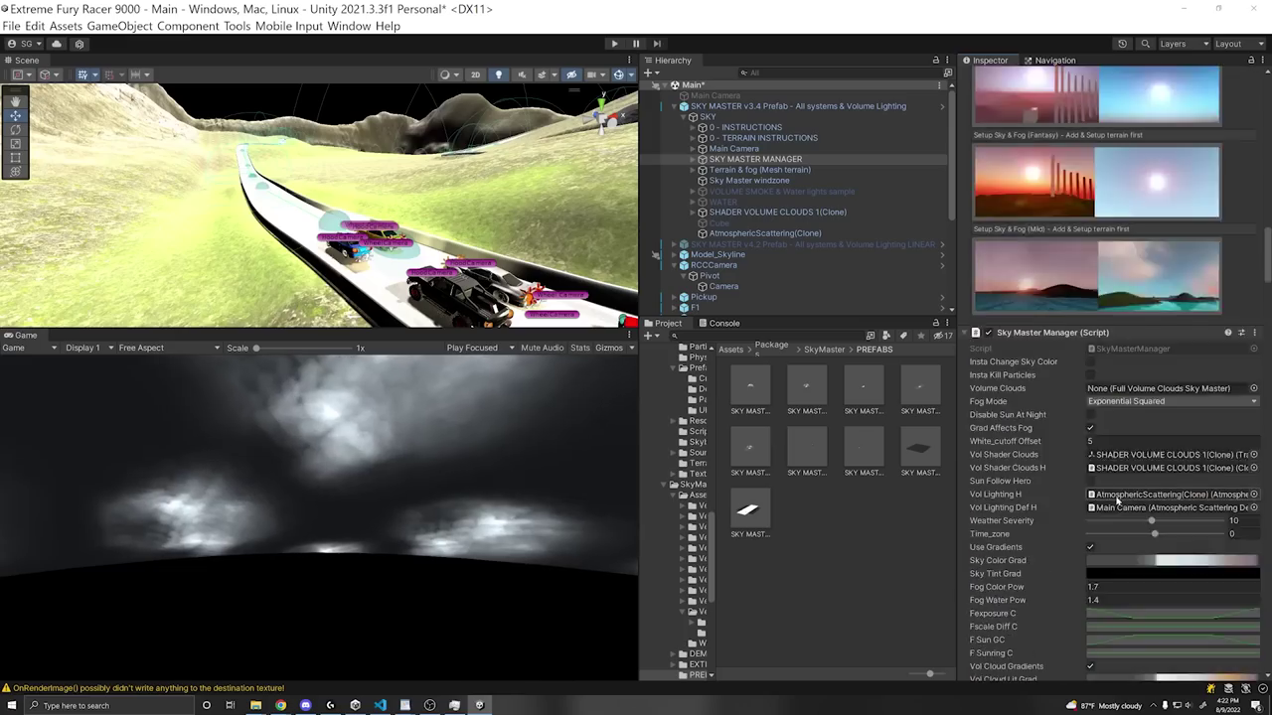
# Disable the Terrain & fog and Sky Master windzone objects
pyautogui.scroll(-10, 1067, 481)
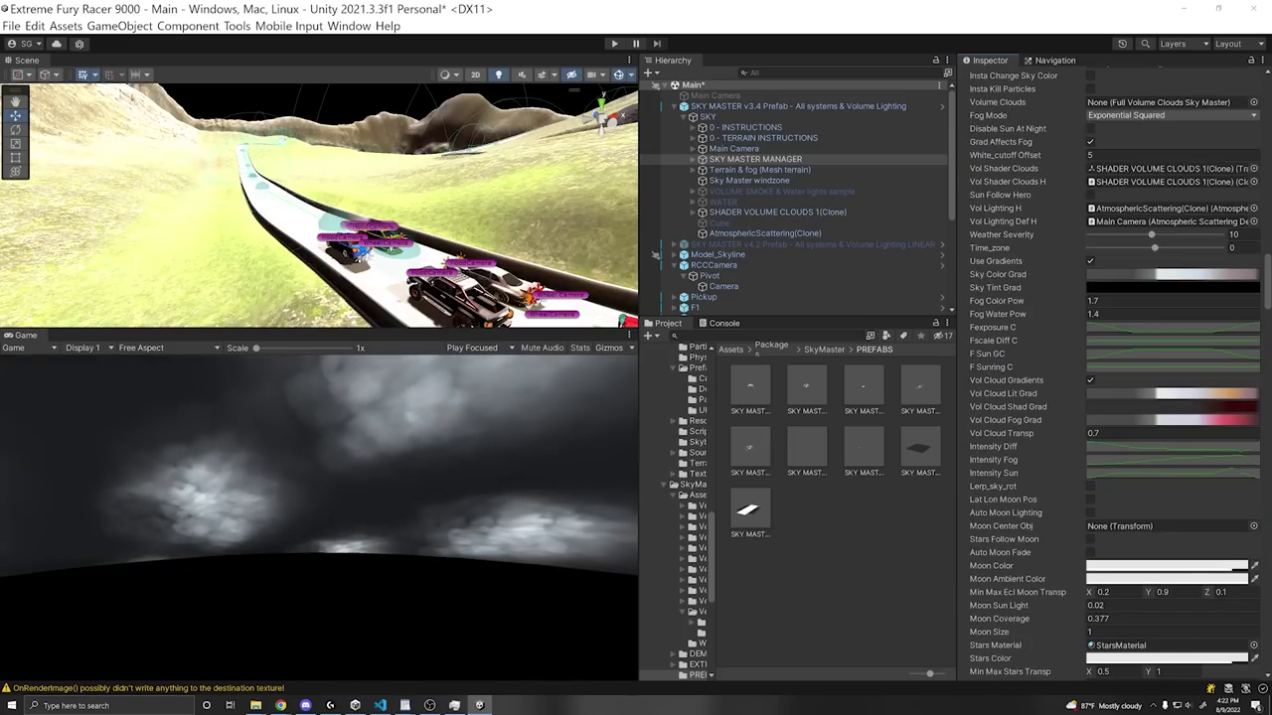
pyautogui.scroll(4, 1119, 186)
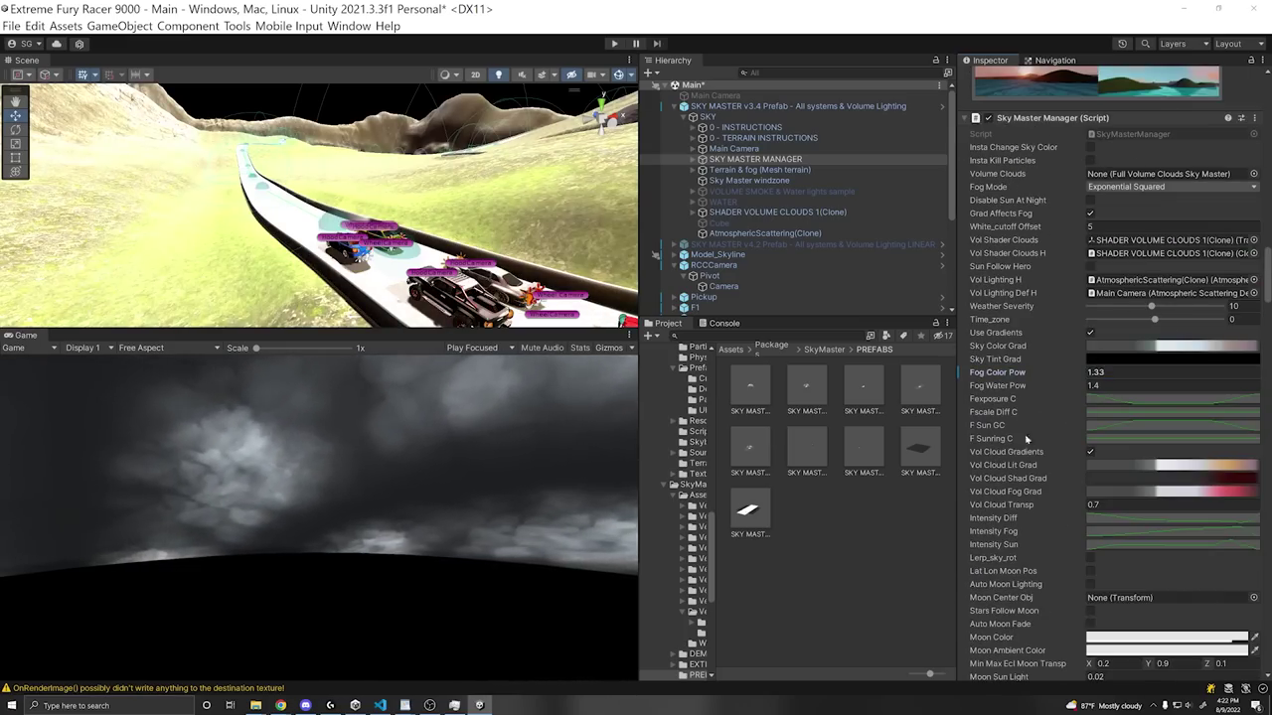
pyautogui.scroll(-6, 1041, 467)
pyautogui.click(755, 169)
pyautogui.keyDown('shift'); pyautogui.click(749, 180); pyautogui.keyUp('shift')
# Frame the SHADER VOLUME CLOUDS 1(Clone) object in the Scene view
pyautogui.hotkey('alt', 'shift', 'a')
pyautogui.click(777, 212)
pyautogui.press('f')
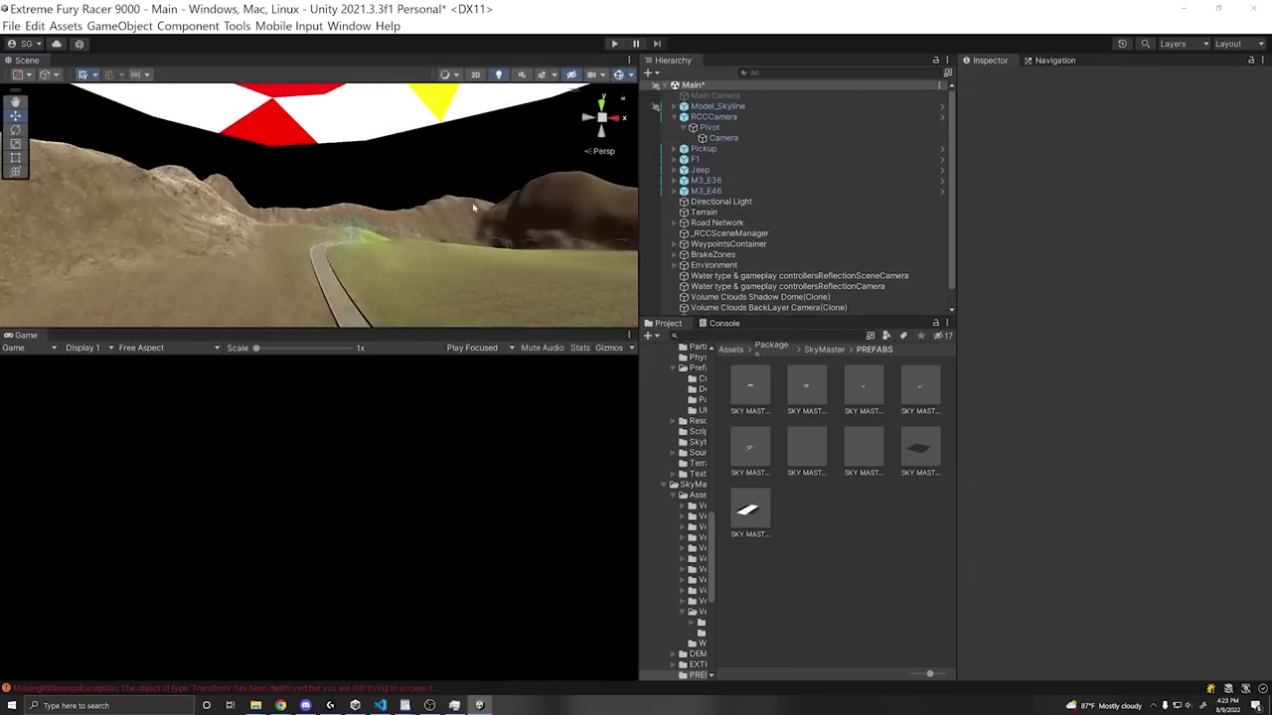
# Delete the extra Sky Master objects, undo the deletion, and play to check the sky
pyautogui.click(715, 251)
pyautogui.keyDown('shift'); pyautogui.click(716, 291); pyautogui.keyUp('shift')
pyautogui.press('Delete')
pyautogui.hotkey('ctrl', 'z')
pyautogui.hotkey('ctrl', 'p')
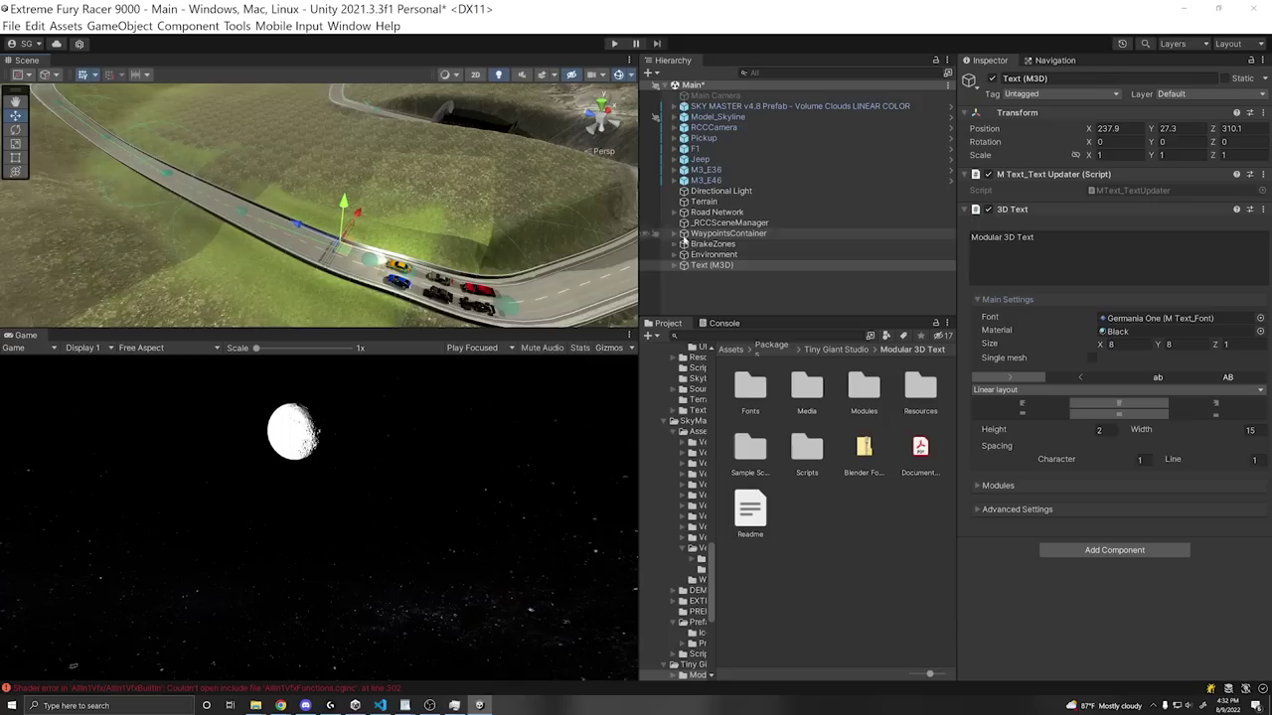
# Frame the Text (M3D) object in the Scene view
pyautogui.doubleClick(712, 265)
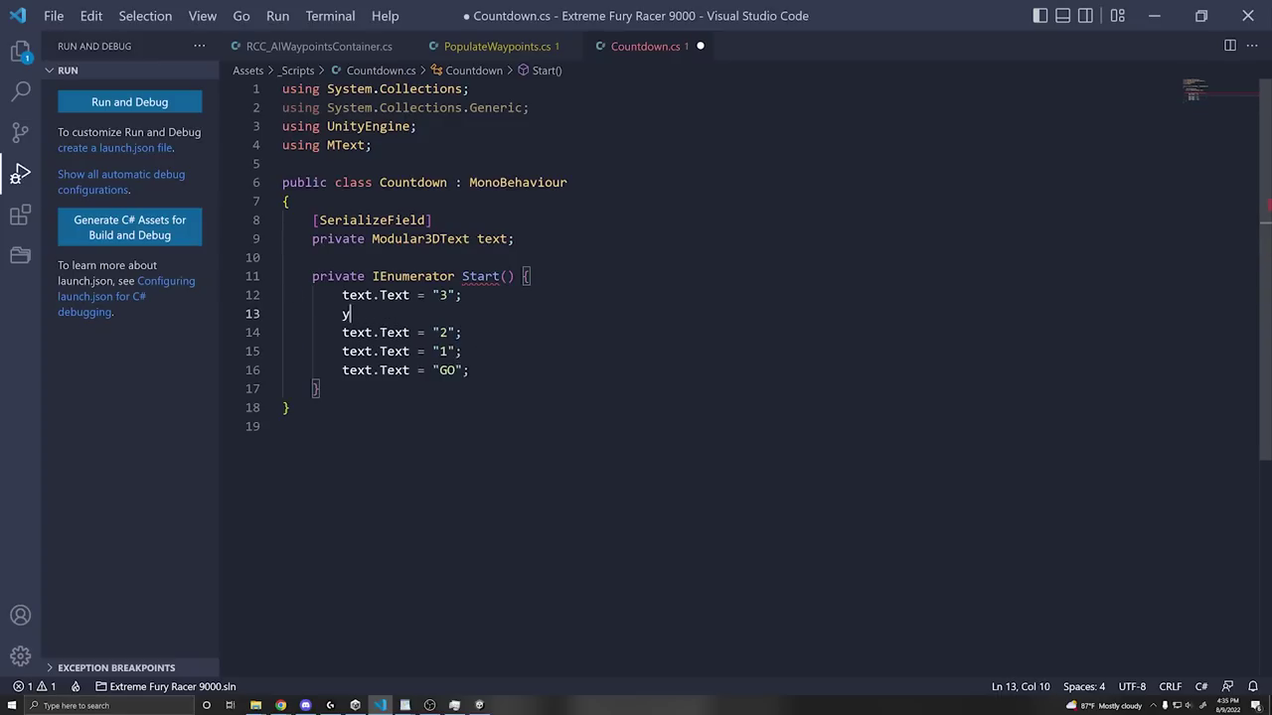
# Add the waitForSeconds = new WaitForSeconds(1) field and the first 'yield return waitForSeconds;'
pyautogui.write('waitForSeconds = new WaitForSeconds(1);')
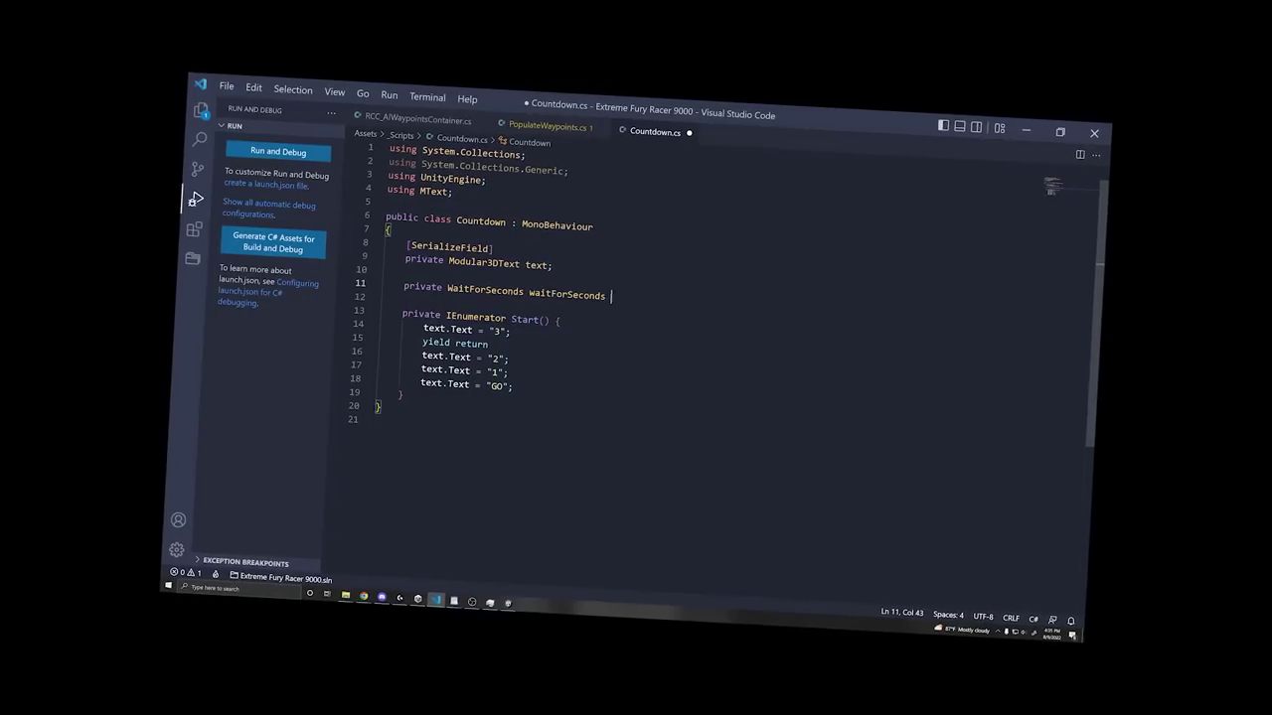
pyautogui.hotkey('shift', 'Left')
pyautogui.hotkey('shift', 'Left')
pyautogui.hotkey('shift', 'Left')
pyautogui.hotkey('shift', 'Left')
pyautogui.hotkey('shift', 'Left')
pyautogui.hotkey('shift', 'Left')
pyautogui.hotkey('shift', 'Left')
pyautogui.hotkey('shift', 'Left')
pyautogui.hotkey('shift', 'Left')
pyautogui.hotkey('shift', 'Left')
pyautogui.hotkey('shift', 'Left')
pyautogui.hotkey('shift', 'Left')
pyautogui.hotkey('shift', 'Left')
pyautogui.hotkey('shift', 'Left')
pyautogui.hotkey('shift', 'Left')
pyautogui.hotkey('shift', 'Left')
pyautogui.hotkey('shift', 'Left')
pyautogui.hotkey('shift', 'Left')
pyautogui.hotkey('shift', 'Left')
pyautogui.hotkey('shift', 'Left')
pyautogui.click(494, 340)
pyautogui.write('waitForSeconds;')
# Paste the yield after the 2, 1 and GO text assignments, then begin a text.gameObject line
pyautogui.click(514, 354)
pyautogui.press('Return')
pyautogui.write('yield return waitForSeconds;')
pyautogui.hotkey('ctrl', 'shift', 'k')
pyautogui.press('Down')
pyautogui.hotkey('ctrl', 'v')
pyautogui.press('Down')
pyautogui.hotkey('ctrl', 'v')
pyautogui.press('Up')
pyautogui.press('End')
pyautogui.press('Return')
pyautogui.write('text.gameObject.')
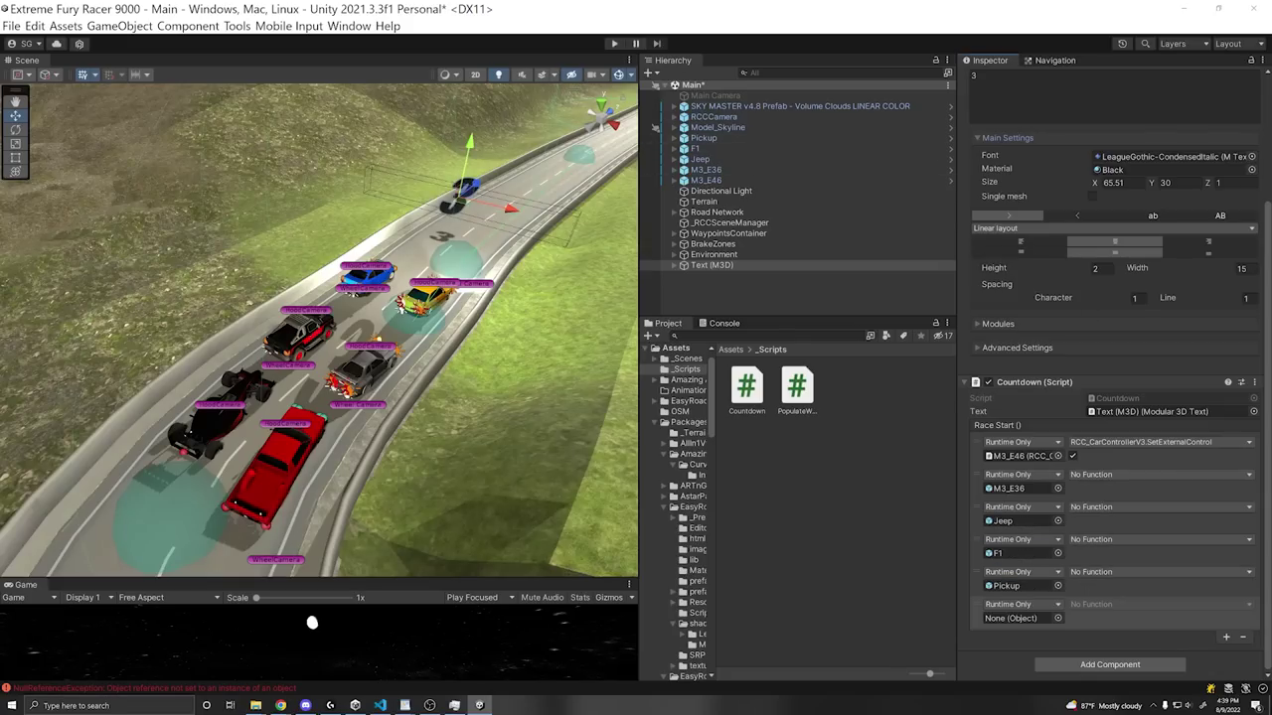
# Assign RCC_CarControllerV3 > SetCanControl to the cars in the Race Start event
pyautogui.moveTo(1088, 603)
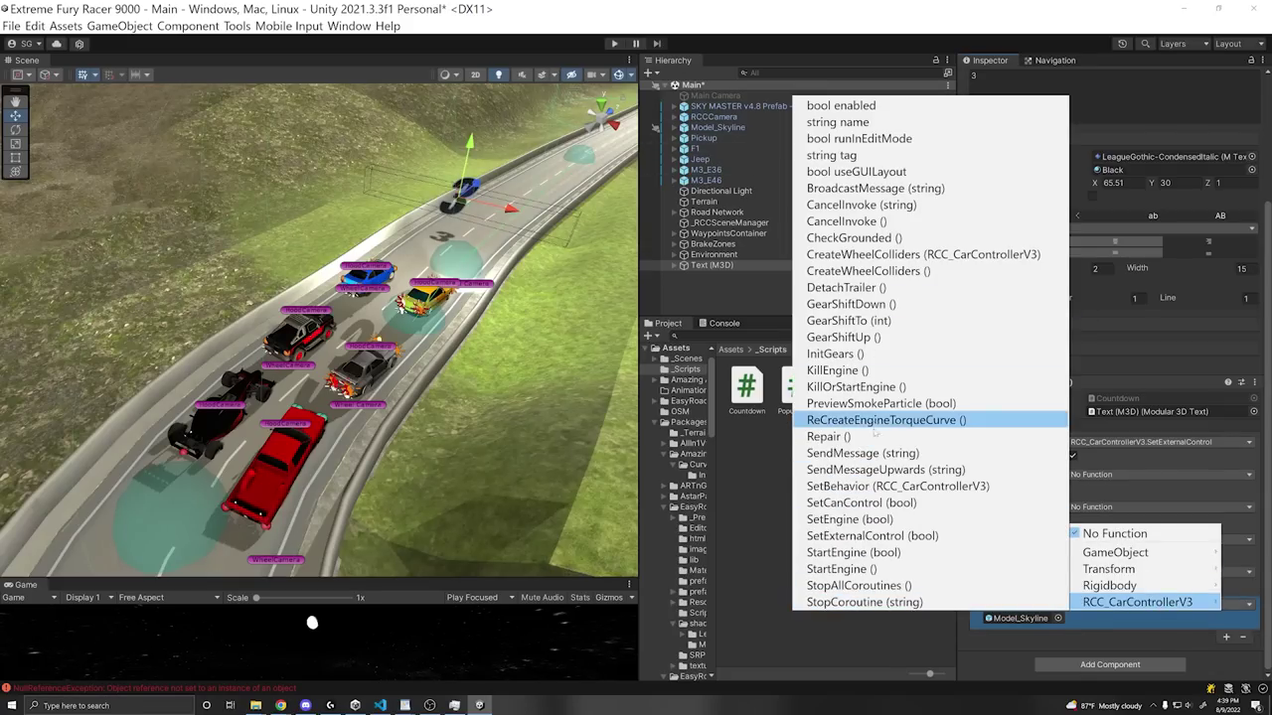
pyautogui.click(872, 536)
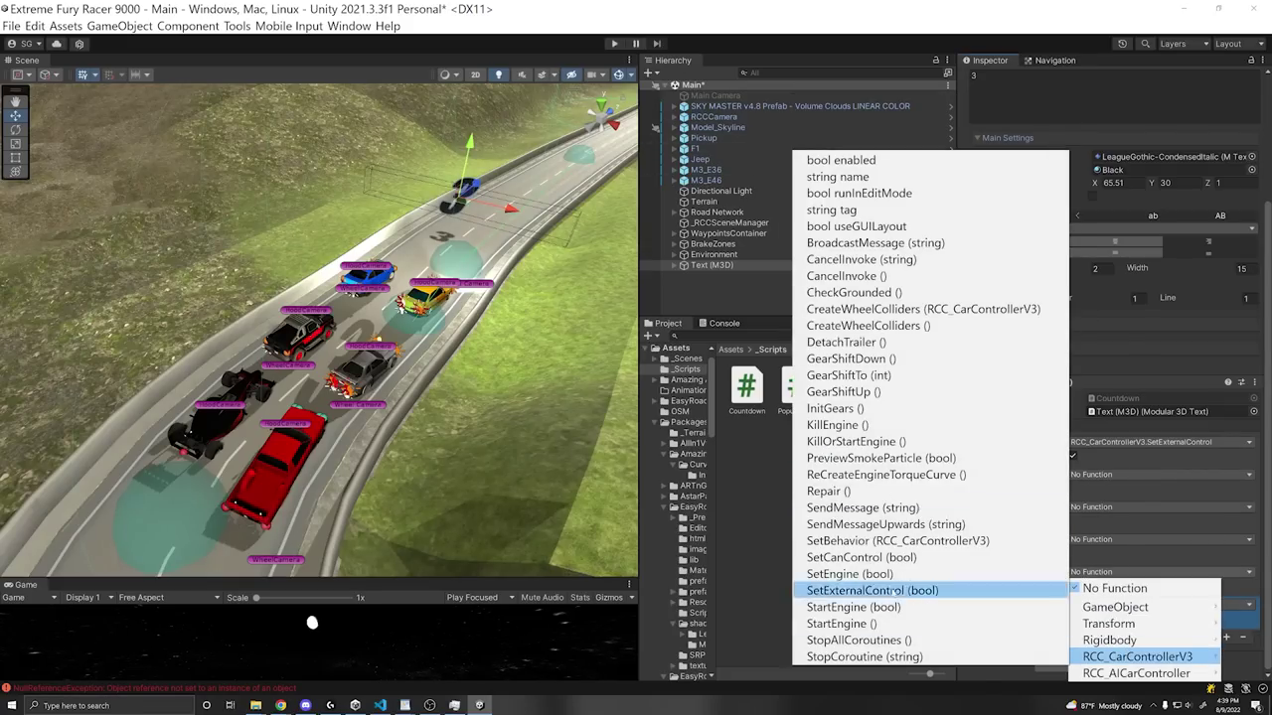
pyautogui.click(1157, 604)
pyautogui.moveTo(1138, 624)
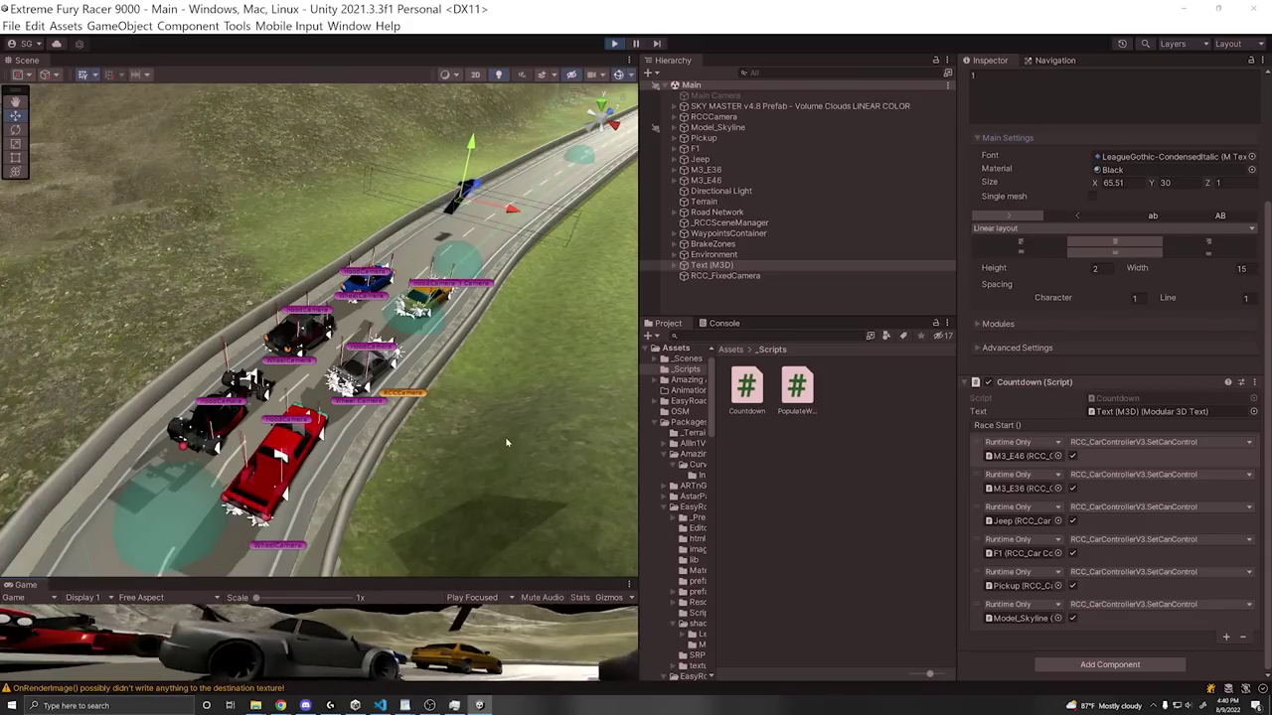
pyautogui.moveTo(492, 579); pyautogui.dragTo(492, 418)
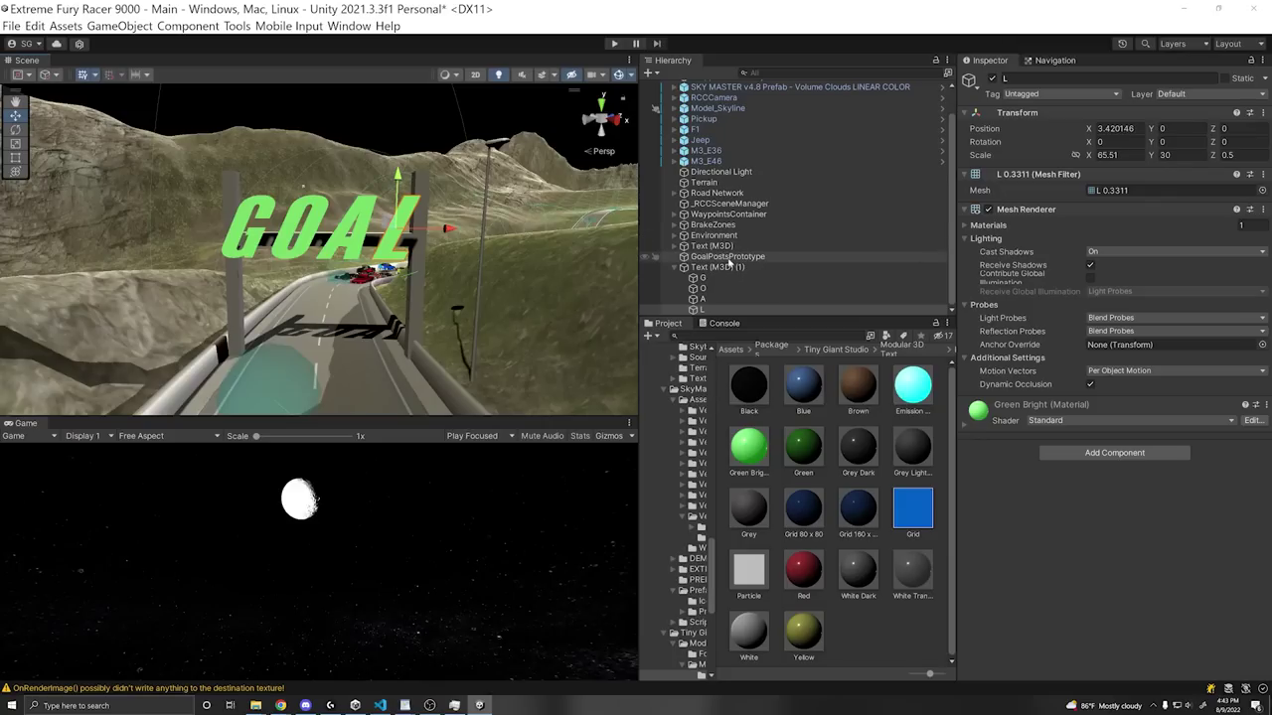
# Select the GOAL collider and tick Is Trigger on its Box Collider
pyautogui.click(646, 267)
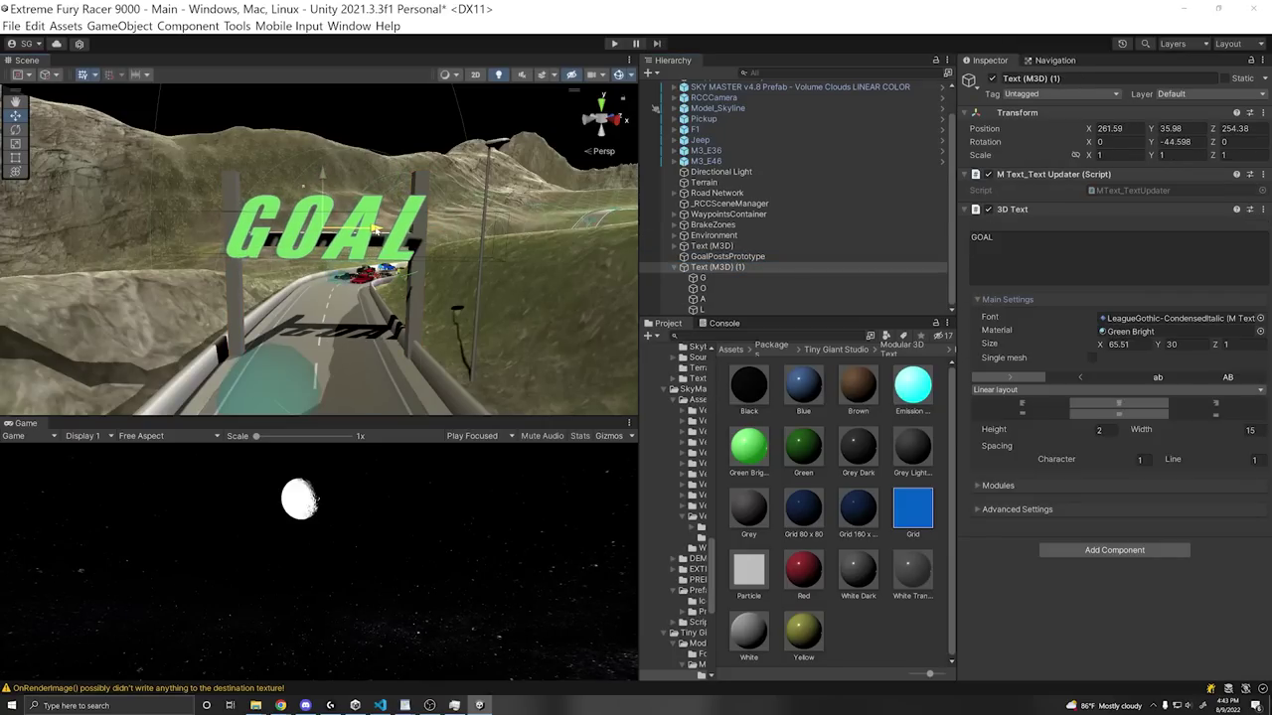
pyautogui.moveTo(447, 298); pyautogui.dragTo(350, 287, button='right')
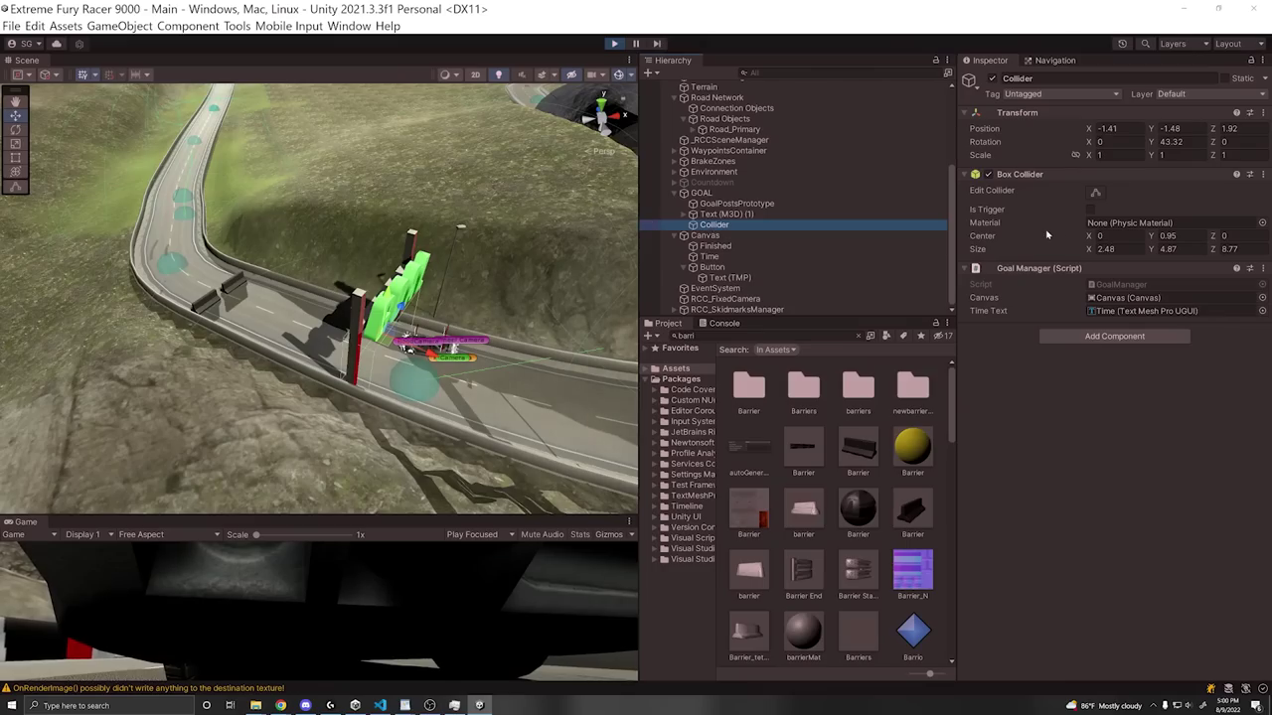
pyautogui.click(1090, 210)
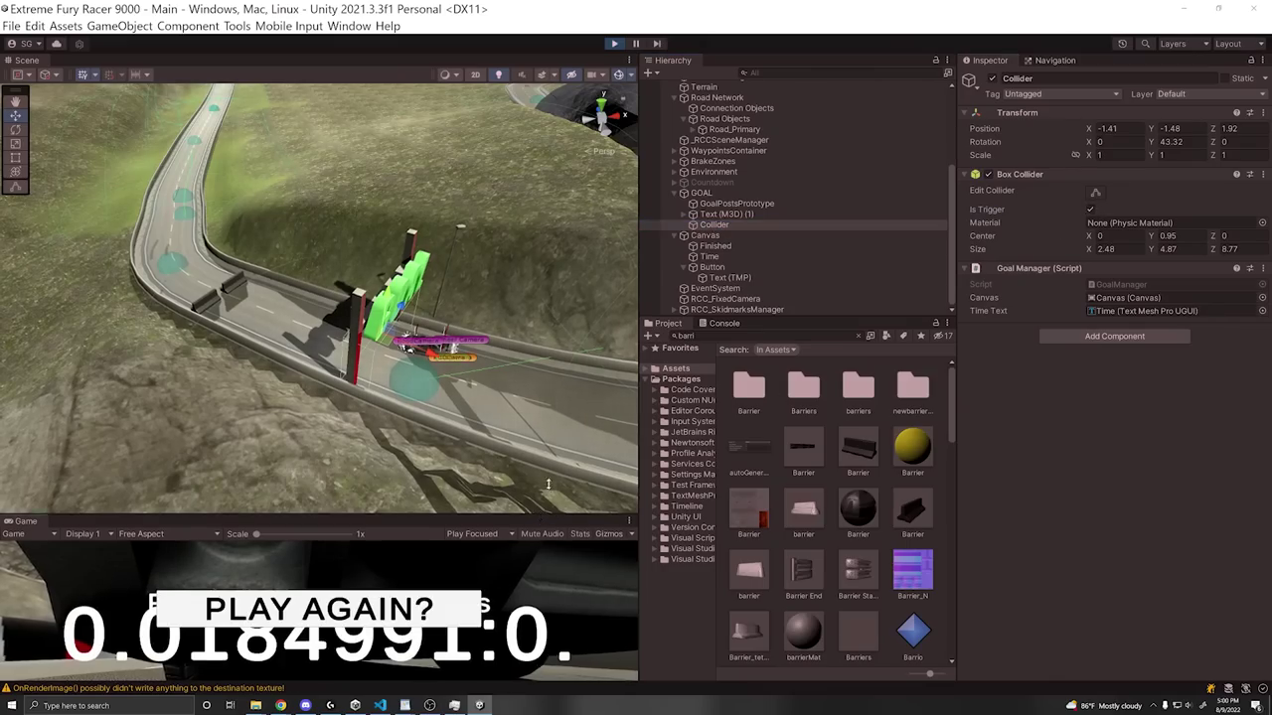
# Check the finish screen's Time text in the Game view, then stop the game
pyautogui.moveTo(558, 436); pyautogui.dragTo(555, 291)
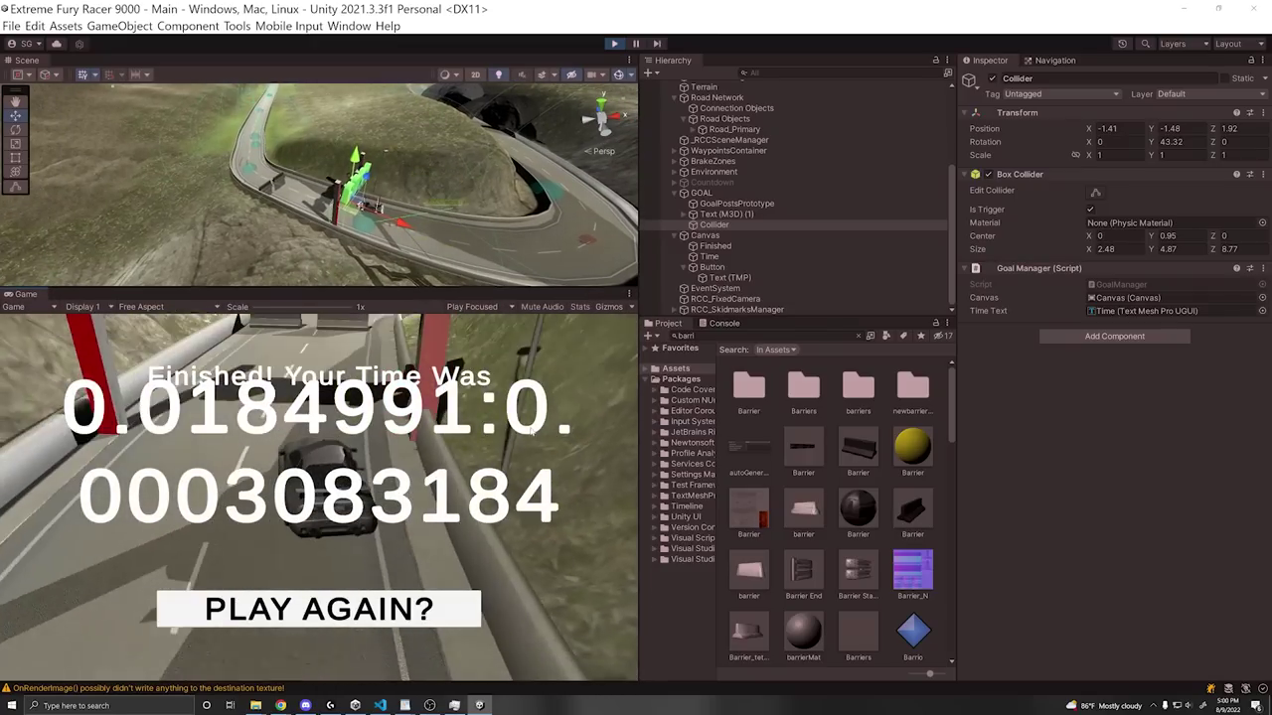
pyautogui.click(709, 257)
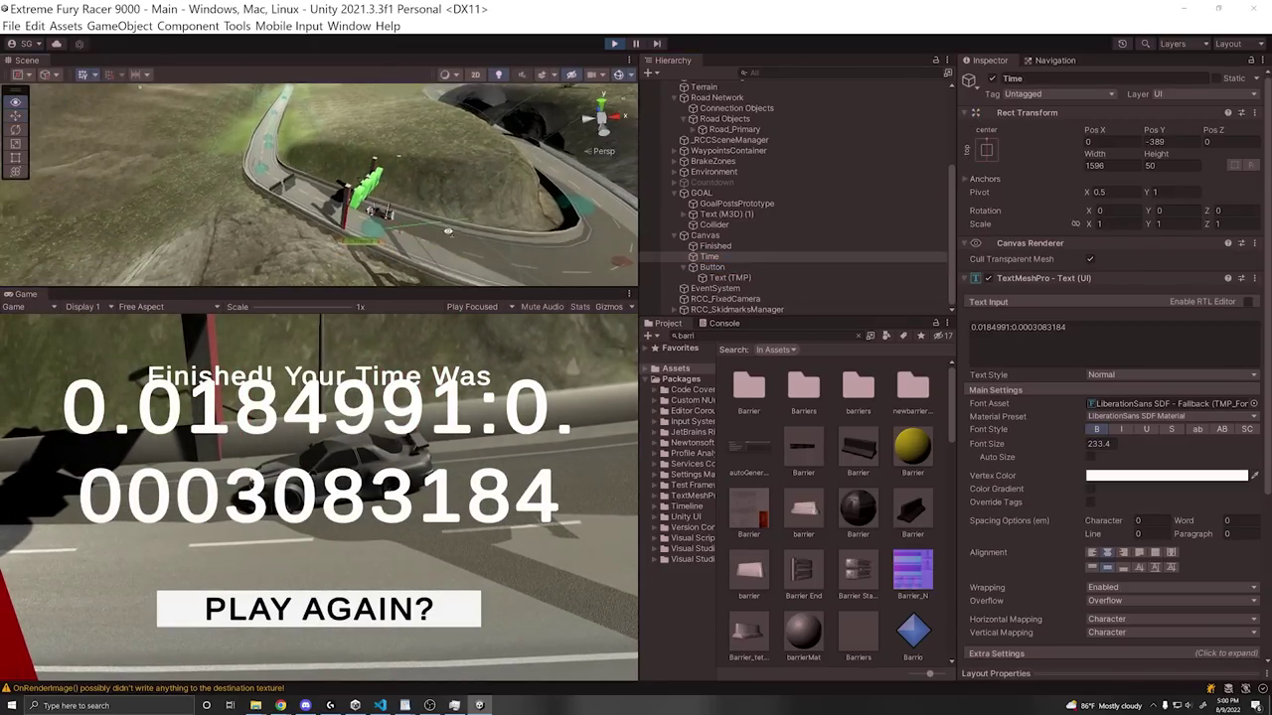
pyautogui.click(705, 236)
pyautogui.hotkey('ctrl', 'p')
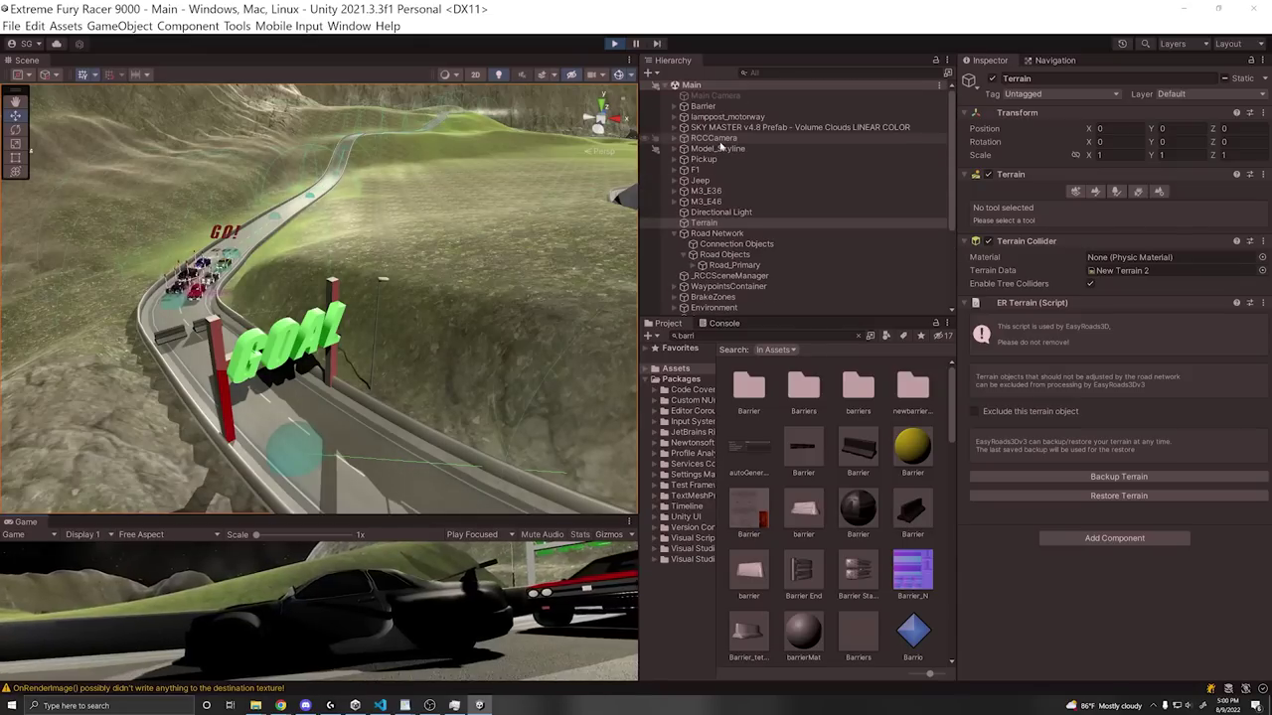
# Place a Fire Tornado effect beside the GOAL arch and duplicate it
pyautogui.click(717, 139)
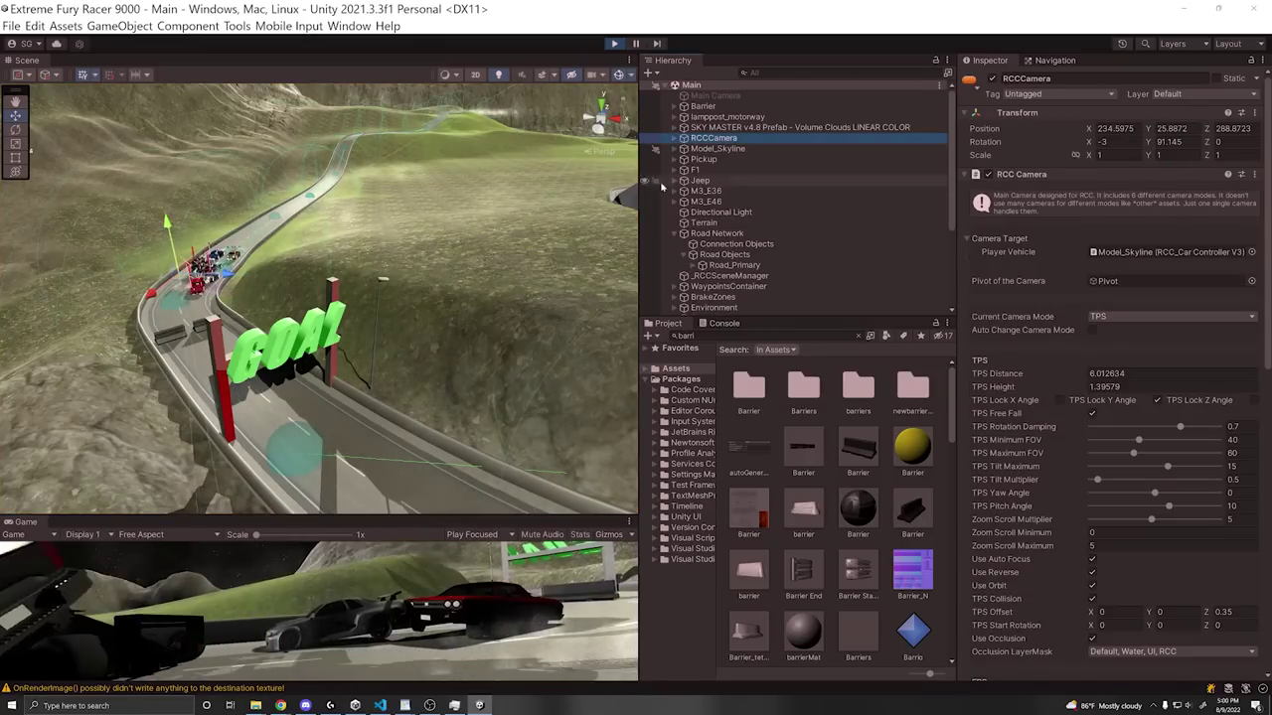
pyautogui.click(736, 148)
pyautogui.keyDown('alt'); pyautogui.moveTo(298, 298); pyautogui.dragTo(176, 315); pyautogui.keyUp('alt')
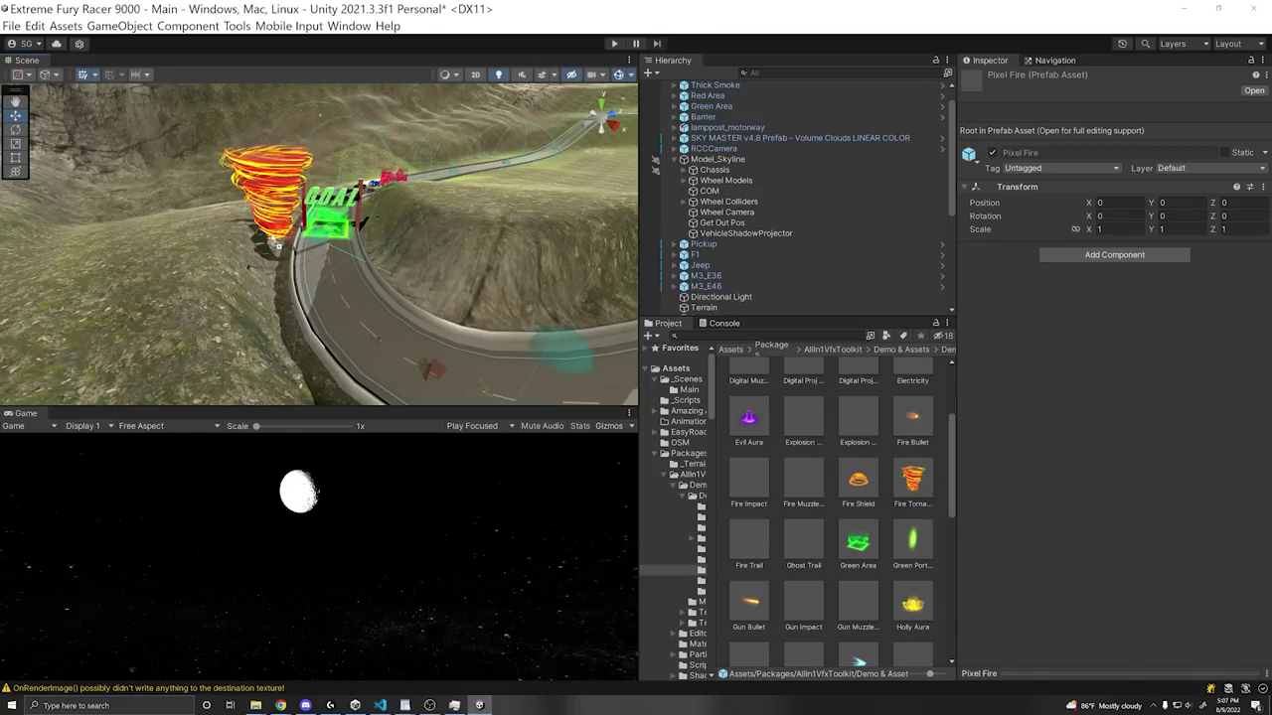
pyautogui.moveTo(270, 237); pyautogui.dragTo(271, 238)
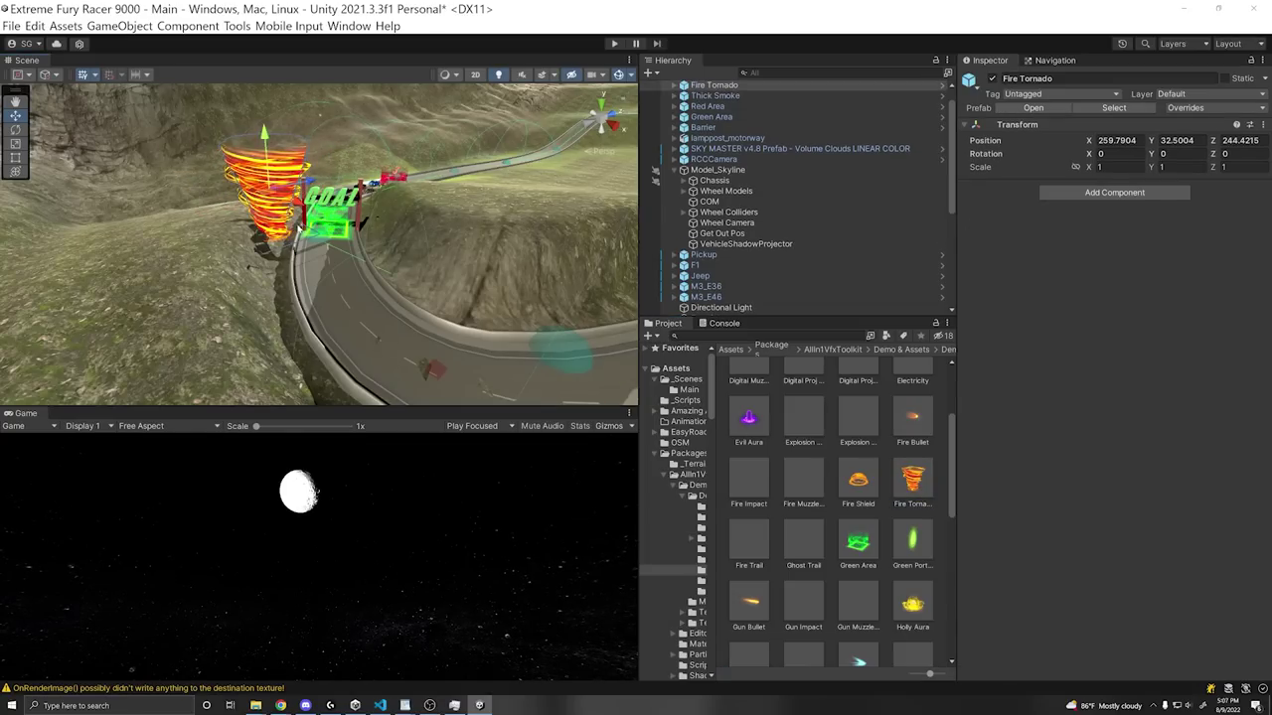
pyautogui.hotkey('ctrl', 'd')
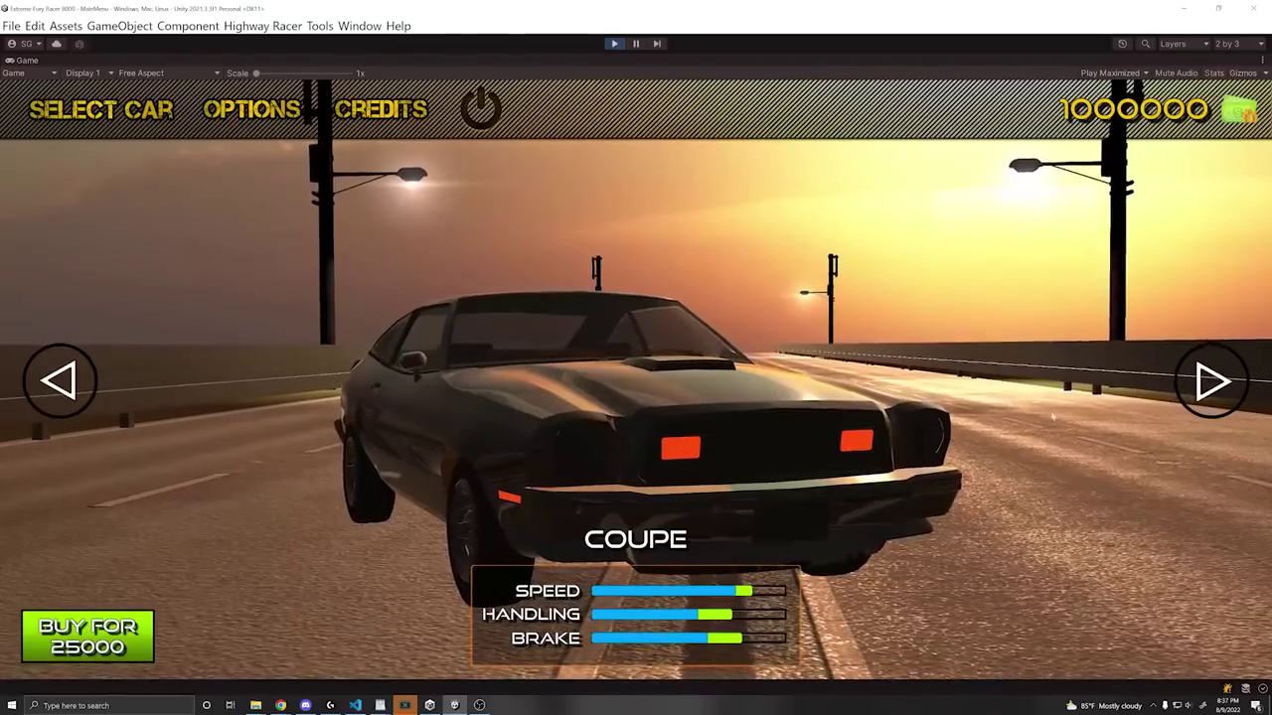
# Browse past the Van to the Pickup, then steer two lanes right through traffic
pyautogui.click(1215, 380)
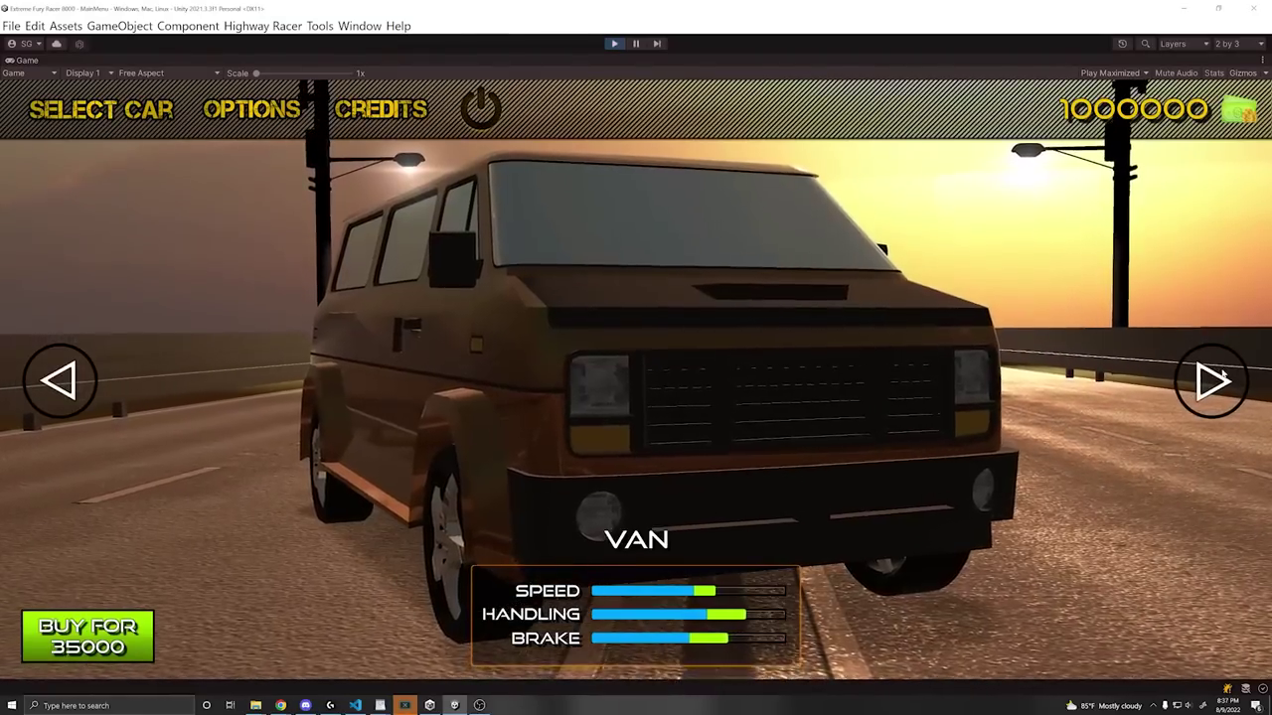
pyautogui.click(1215, 380)
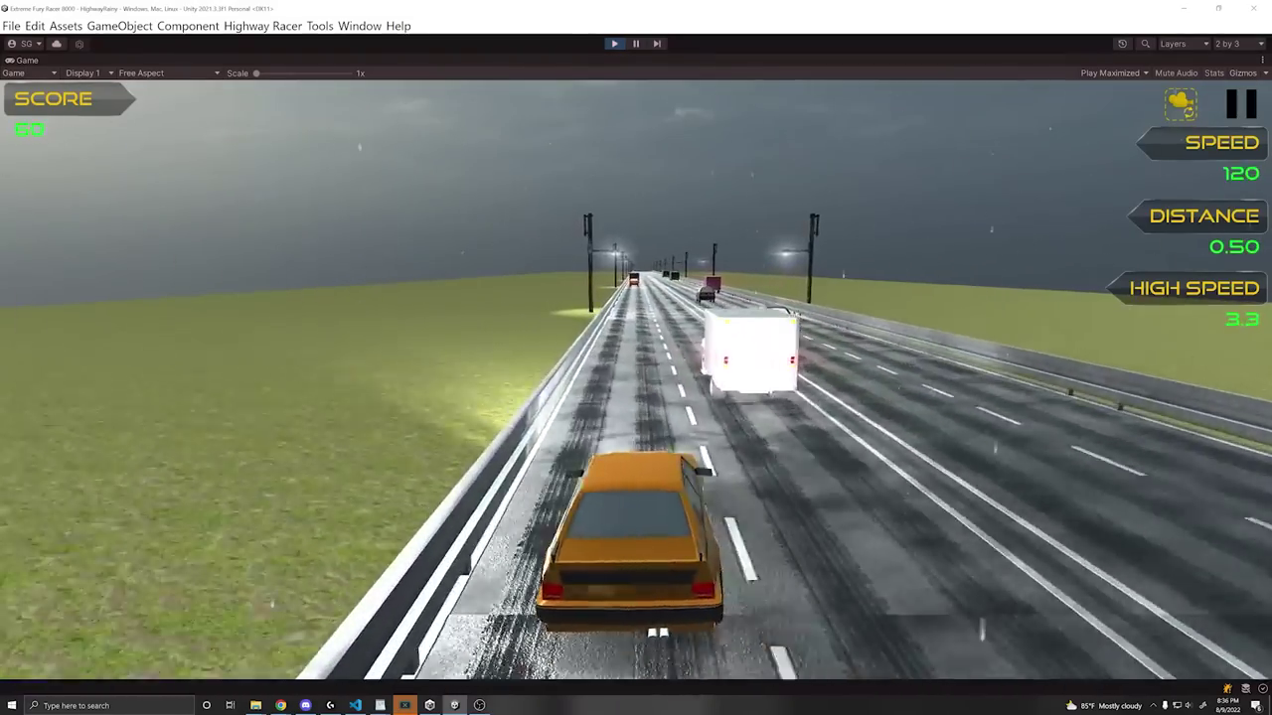
pyautogui.press('Right')
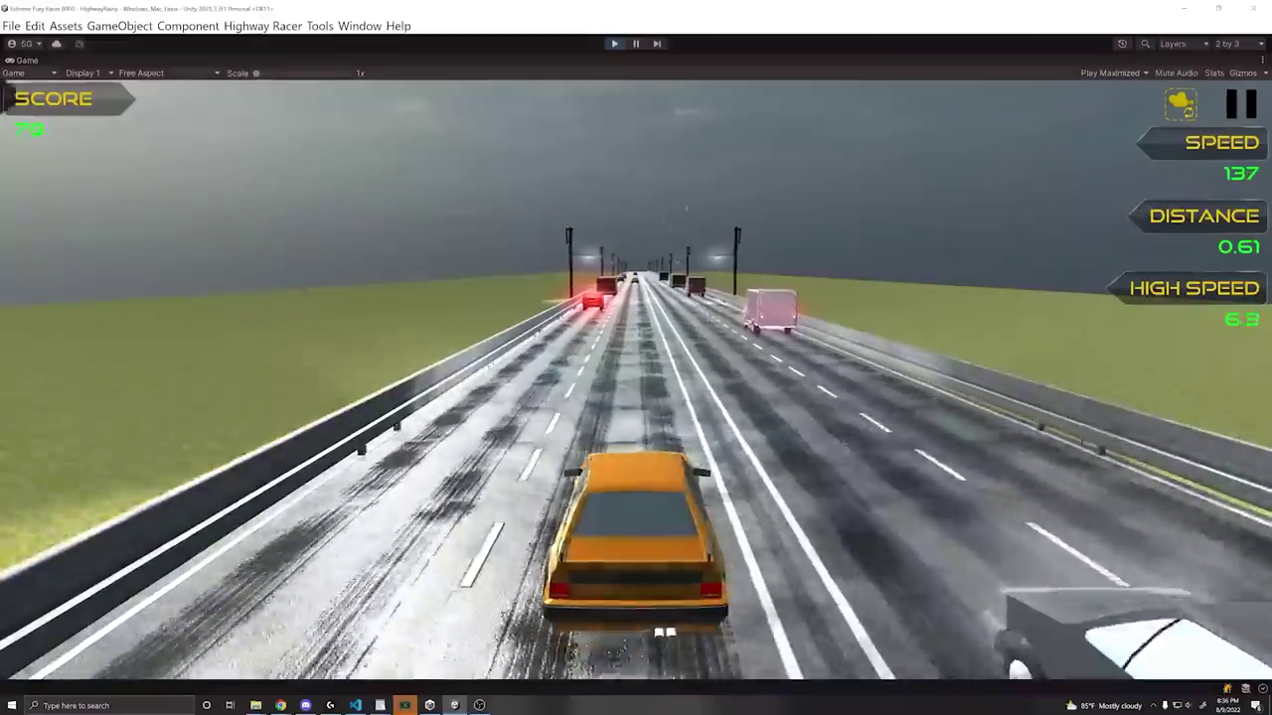
pyautogui.press('Right')
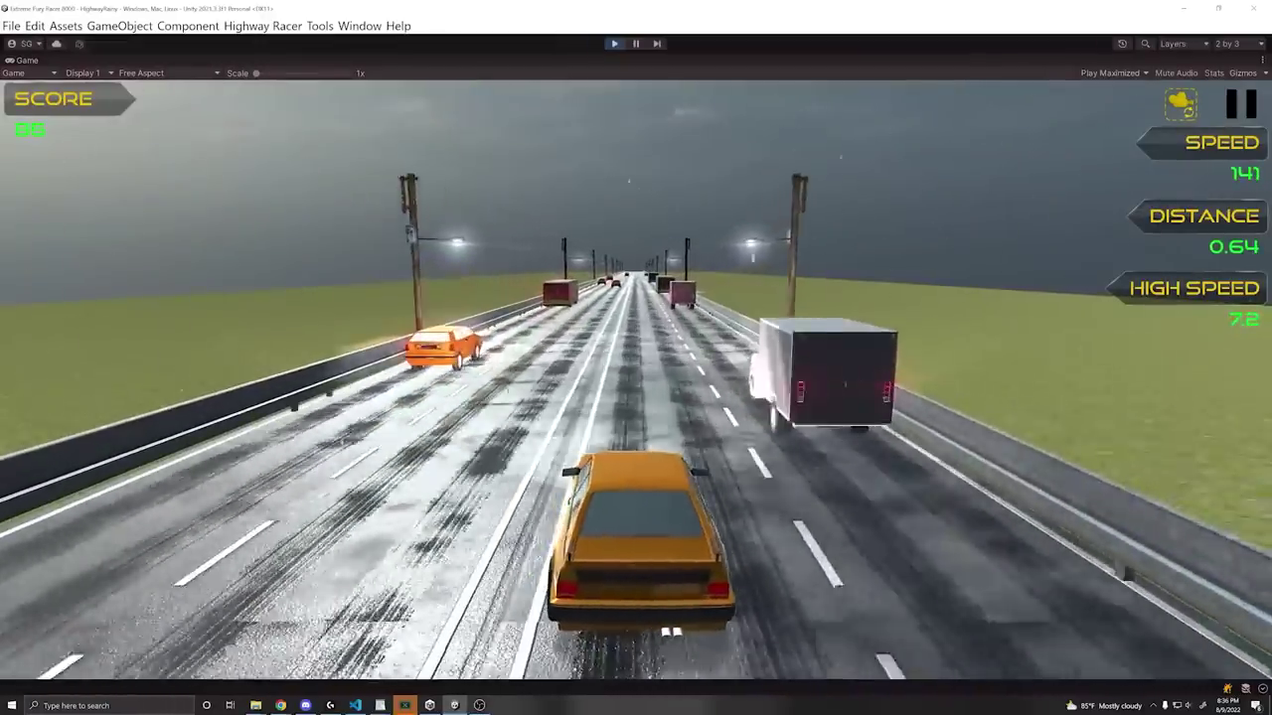